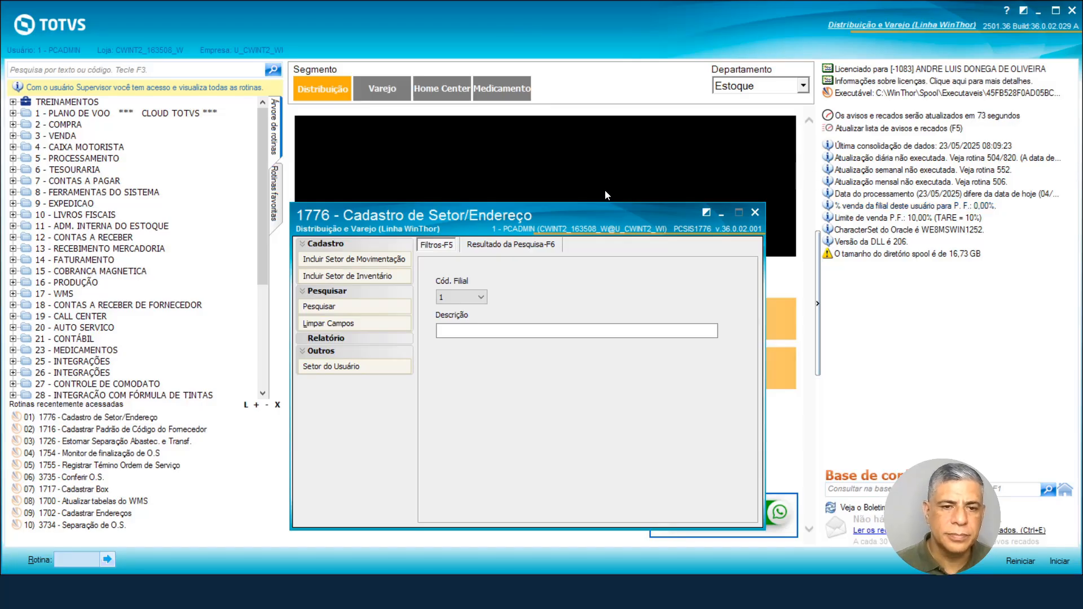
# Step: Start a new movement sector and filter its available addresses by Deposito 2, Nível 0 and Tipo End AP
pyautogui.click(347, 261)
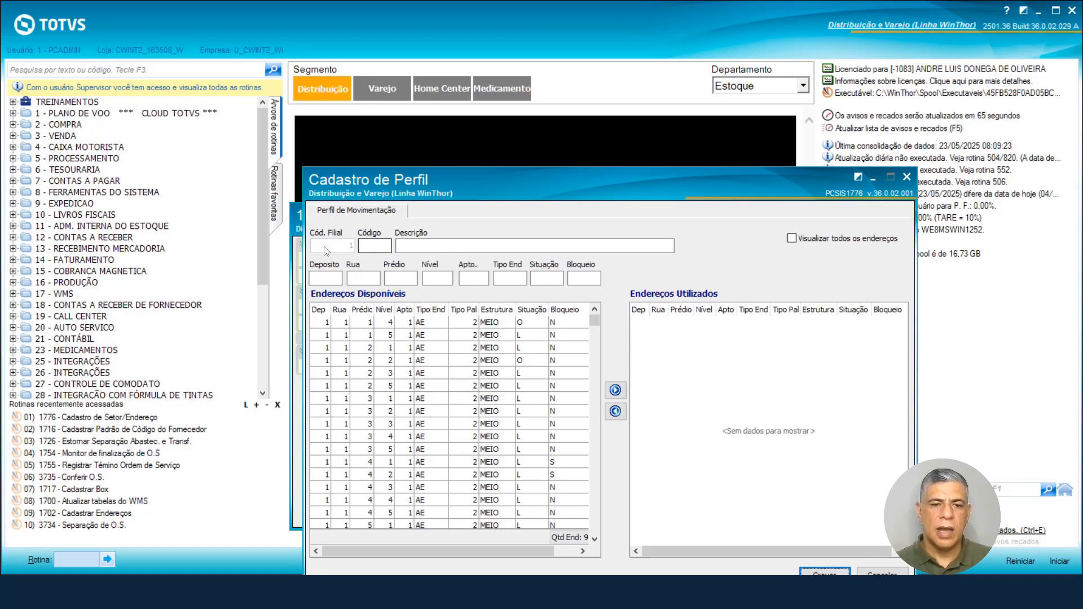
pyautogui.click(330, 279)
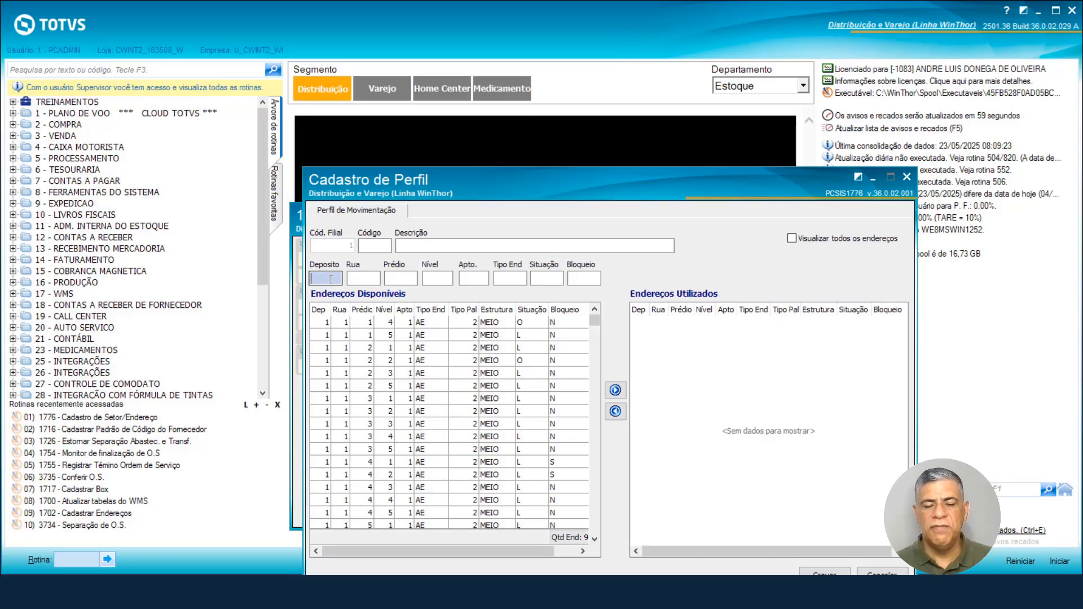
pyautogui.write('2')
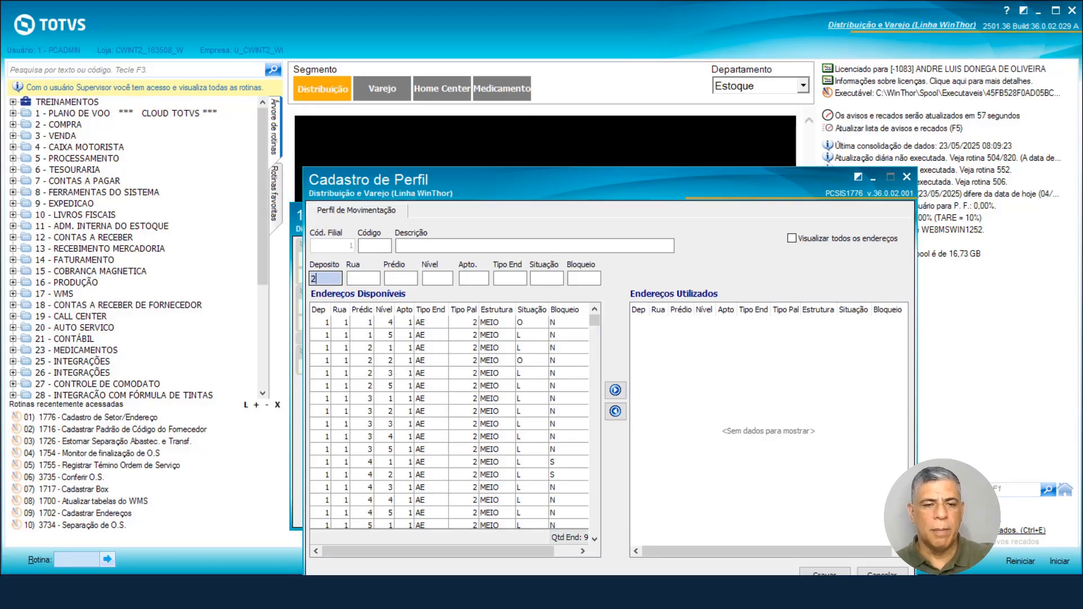
pyautogui.press('Tab')
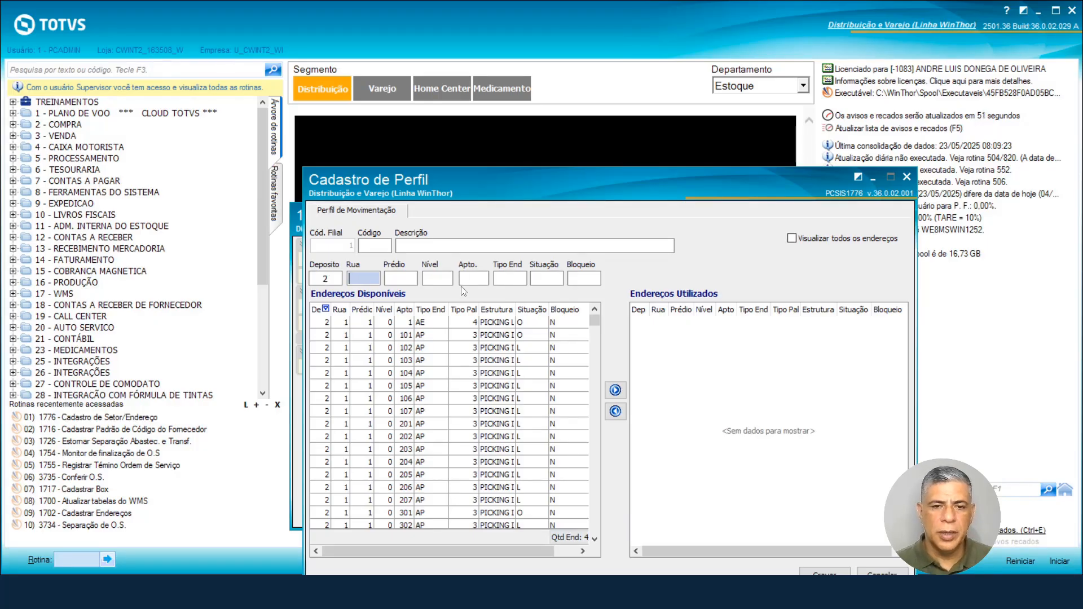
pyautogui.click(441, 279)
pyautogui.write('0')
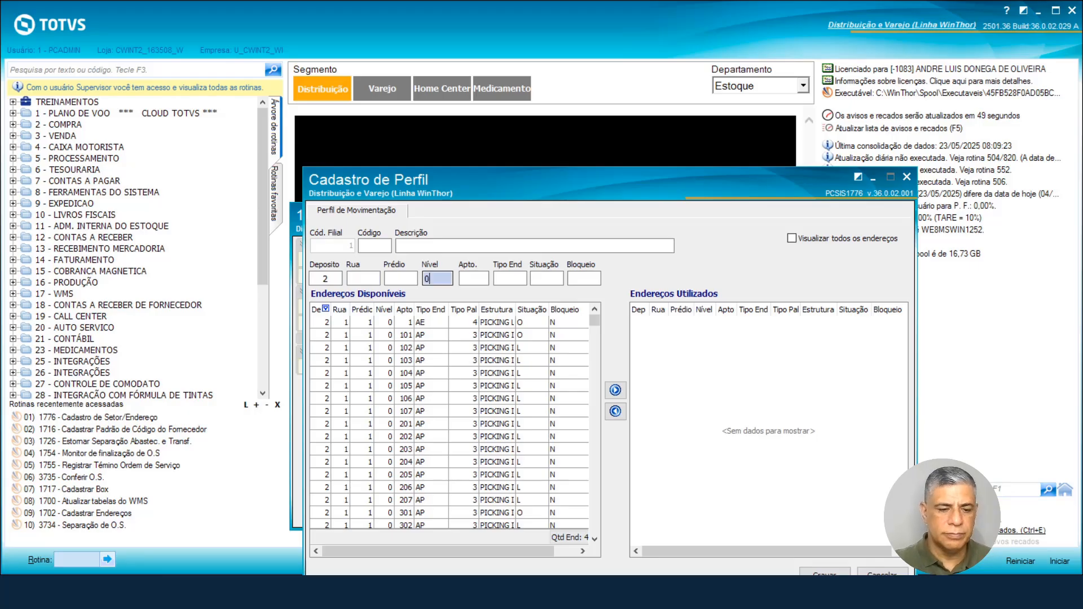
pyautogui.press('Tab')
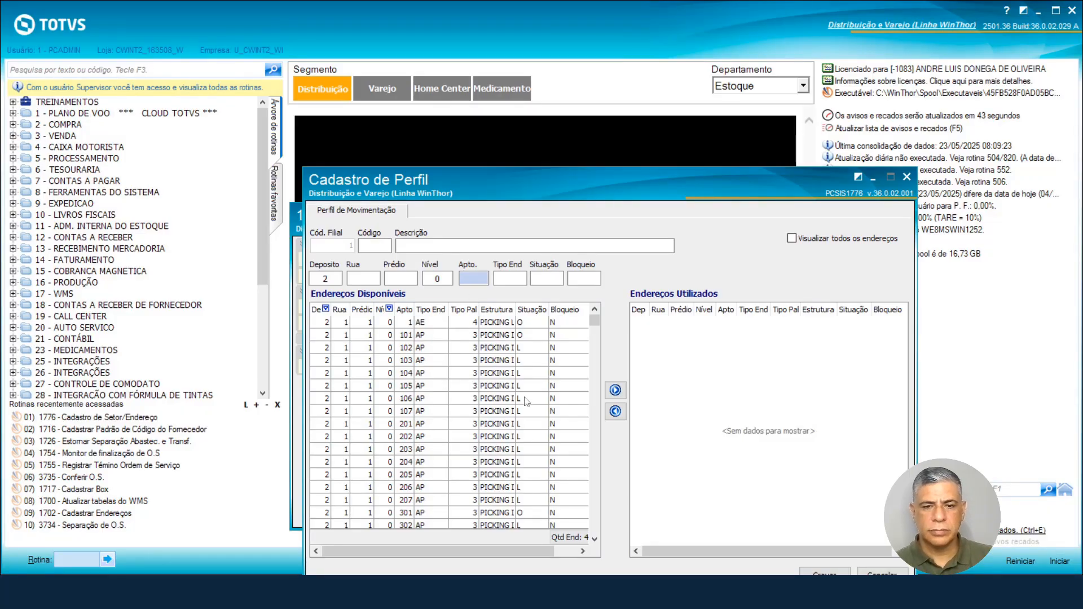
pyautogui.click(497, 279)
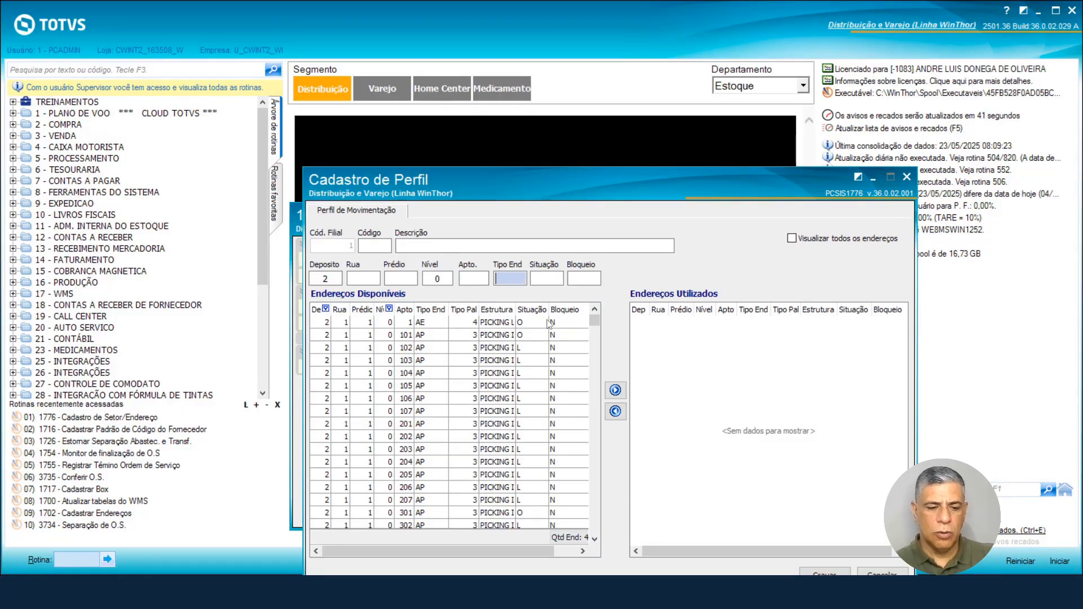
pyautogui.write('AP')
pyautogui.press('Tab')
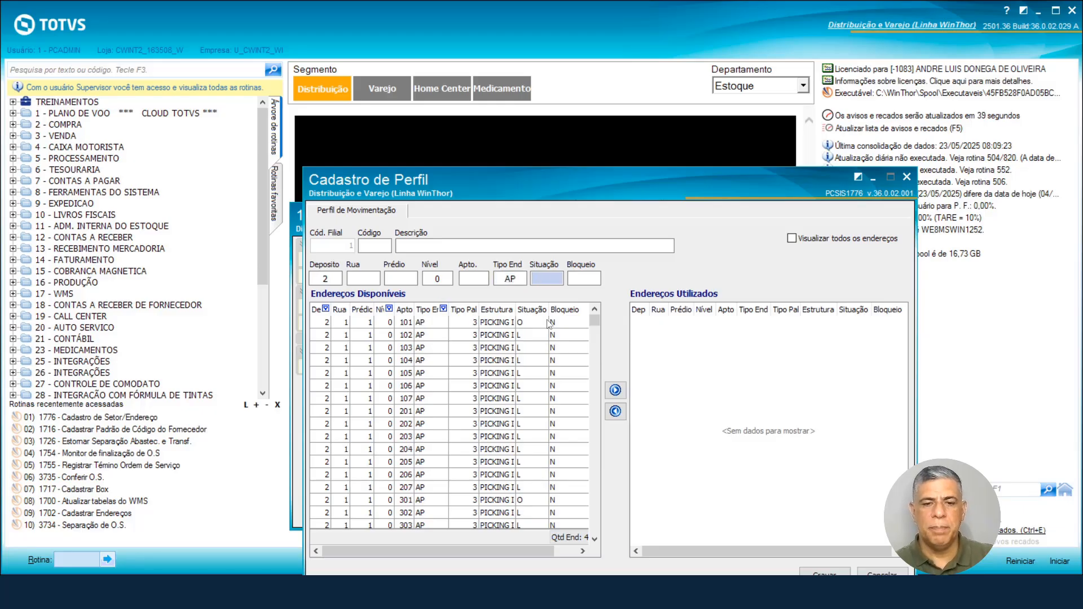
# Step: Select all the filtered available addresses and transfer them to the sector's used addresses (Endereços Utilizados)
pyautogui.click(482, 325)
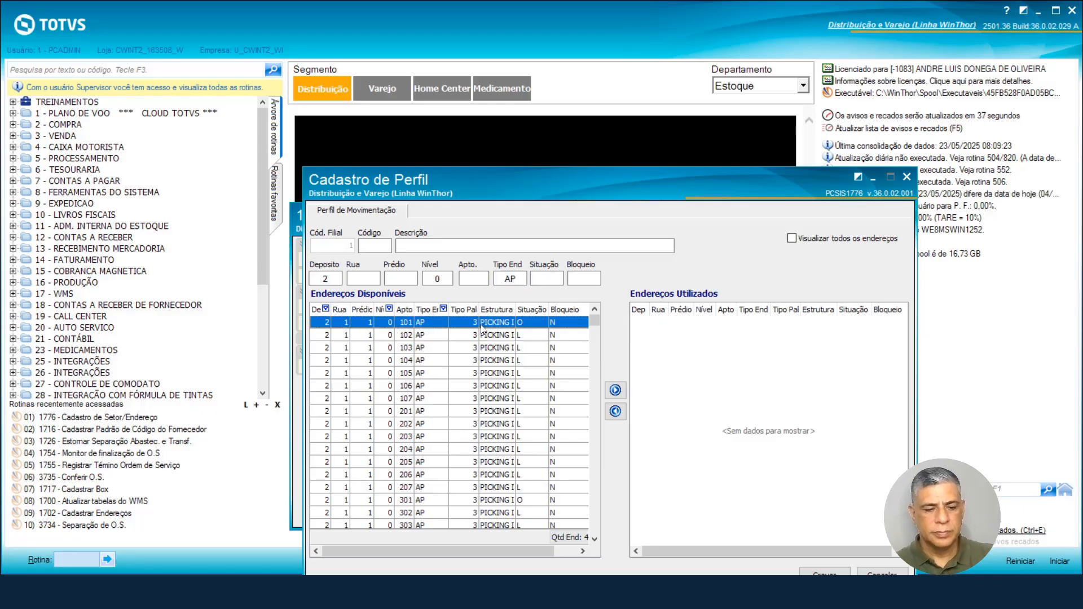
pyautogui.hotkey('shift', 'Down')
pyautogui.hotkey('shift', 'Down')
pyautogui.hotkey('shift', 'Down')
pyautogui.hotkey('shift', 'Down')
pyautogui.hotkey('shift', 'Down')
pyautogui.hotkey('shift', 'Down')
pyautogui.hotkey('shift', 'Down')
pyautogui.hotkey('shift', 'Down')
pyautogui.hotkey('shift', 'Down')
pyautogui.hotkey('shift', 'Down')
pyautogui.hotkey('shift', 'Down')
pyautogui.hotkey('shift', 'Down')
pyautogui.hotkey('shift', 'Down')
pyautogui.hotkey('shift', 'Down')
pyautogui.hotkey('shift', 'Down')
pyautogui.hotkey('shift', 'Down')
pyautogui.hotkey('shift', 'Down')
pyautogui.hotkey('shift', 'Down')
pyautogui.hotkey('shift', 'Down')
pyautogui.hotkey('shift', 'Down')
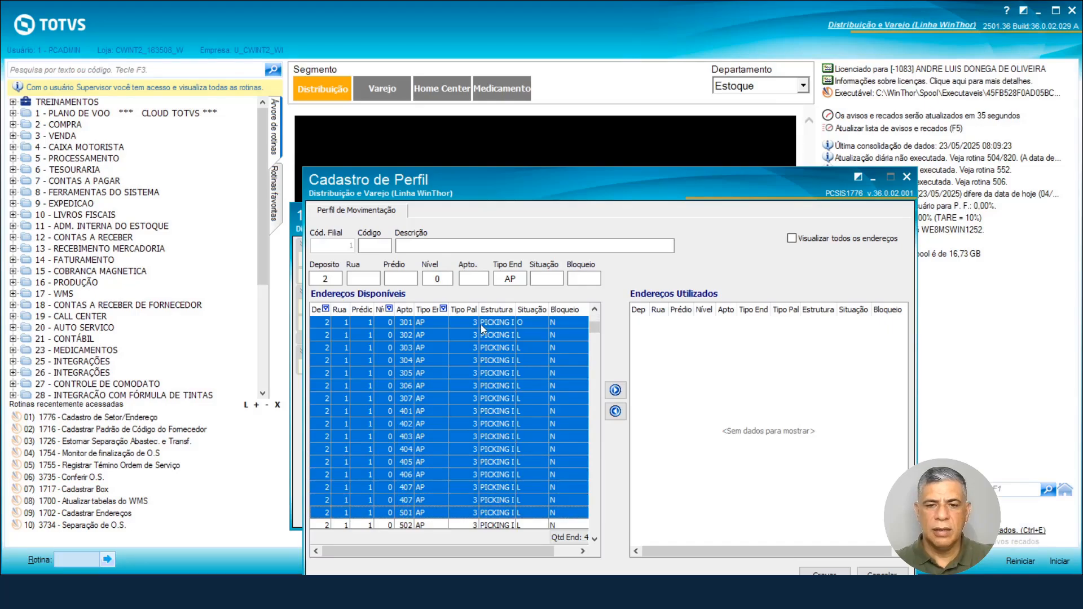
pyautogui.hotkey('shift', 'Down')
pyautogui.hotkey('shift', 'Down')
pyautogui.hotkey('shift', 'Down')
pyautogui.hotkey('shift', 'Down')
pyautogui.hotkey('shift', 'Down')
pyautogui.hotkey('shift', 'Down')
pyautogui.hotkey('shift', 'Down')
pyautogui.hotkey('shift', 'Down')
pyautogui.hotkey('shift', 'Down')
pyautogui.hotkey('shift', 'Down')
pyautogui.hotkey('shift', 'Down')
pyautogui.hotkey('shift', 'Down')
pyautogui.hotkey('shift', 'Down')
pyautogui.hotkey('shift', 'Down')
pyautogui.hotkey('shift', 'Down')
pyautogui.hotkey('shift', 'Down')
pyautogui.hotkey('shift', 'Down')
pyautogui.hotkey('shift', 'Down')
pyautogui.hotkey('shift', 'Down')
pyautogui.hotkey('shift', 'Down')
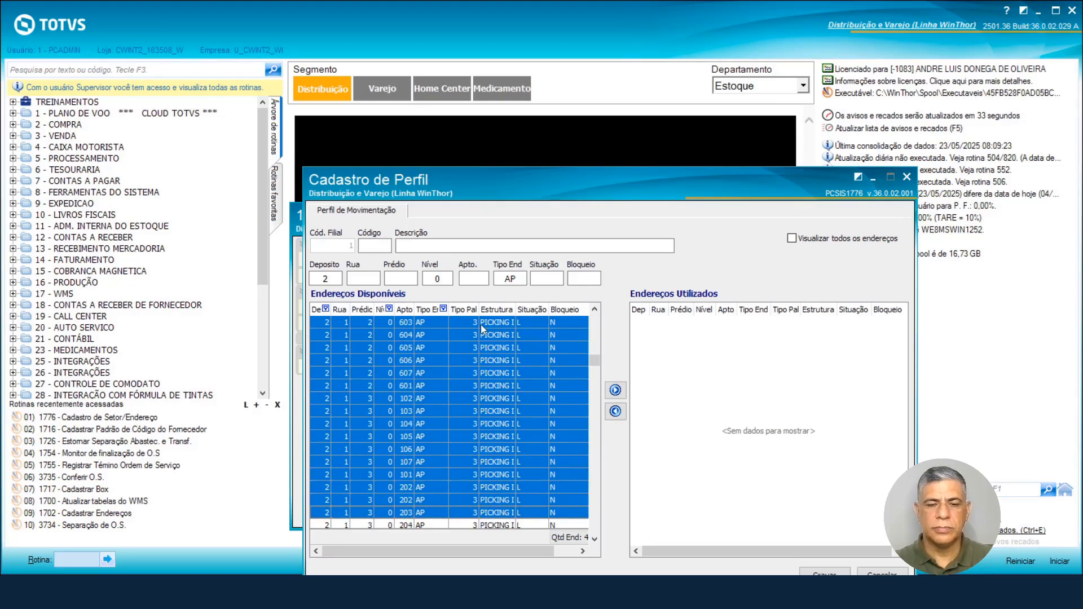
pyautogui.hotkey('shift', 'Down')
pyautogui.hotkey('shift', 'Down')
pyautogui.hotkey('shift', 'Down')
pyautogui.hotkey('shift', 'Down')
pyautogui.hotkey('shift', 'Down')
pyautogui.hotkey('shift', 'Down')
pyautogui.hotkey('shift', 'Down')
pyautogui.hotkey('shift', 'Down')
pyautogui.hotkey('shift', 'Down')
pyautogui.hotkey('shift', 'Down')
pyautogui.hotkey('shift', 'Down')
pyautogui.hotkey('shift', 'Down')
pyautogui.hotkey('shift', 'Down')
pyautogui.hotkey('shift', 'Down')
pyautogui.hotkey('shift', 'Down')
pyautogui.hotkey('shift', 'Down')
pyautogui.hotkey('shift', 'Down')
pyautogui.hotkey('shift', 'Down')
pyautogui.hotkey('shift', 'Down')
pyautogui.hotkey('shift', 'Down')
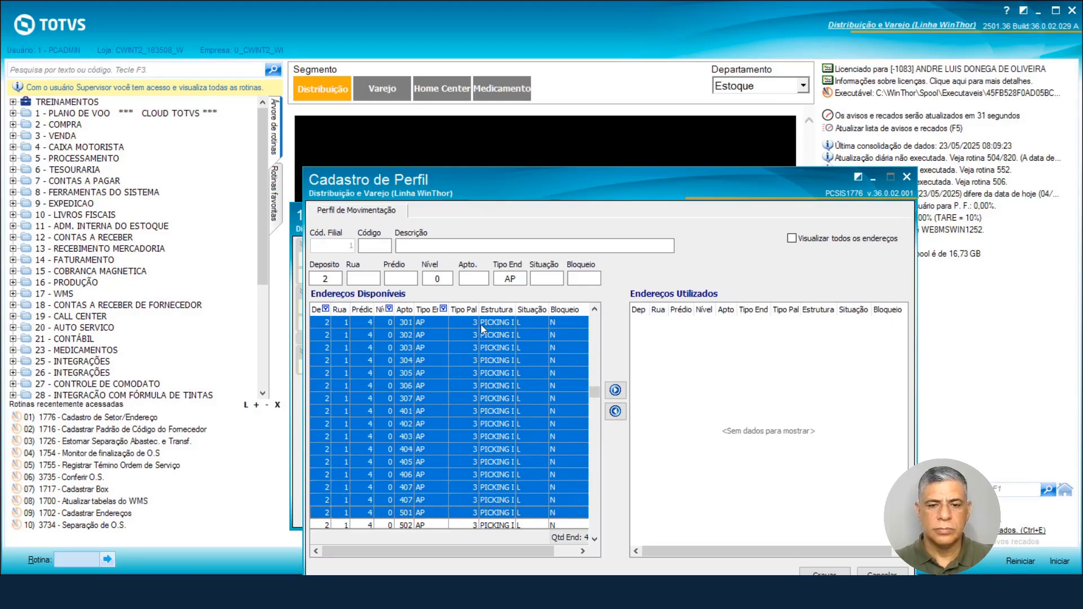
pyautogui.hotkey('shift', 'Down')
pyautogui.hotkey('shift', 'Down')
pyautogui.hotkey('shift', 'Down')
pyautogui.hotkey('shift', 'Down')
pyautogui.hotkey('shift', 'Down')
pyautogui.hotkey('shift', 'Down')
pyautogui.hotkey('shift', 'Down')
pyautogui.hotkey('shift', 'Down')
pyautogui.hotkey('shift', 'Down')
pyautogui.hotkey('shift', 'Down')
pyautogui.hotkey('shift', 'Down')
pyautogui.hotkey('shift', 'Down')
pyautogui.hotkey('shift', 'Down')
pyautogui.hotkey('shift', 'Down')
pyautogui.hotkey('shift', 'Down')
pyautogui.hotkey('shift', 'Down')
pyautogui.hotkey('shift', 'Down')
pyautogui.hotkey('shift', 'Down')
pyautogui.hotkey('shift', 'Down')
pyautogui.hotkey('shift', 'Down')
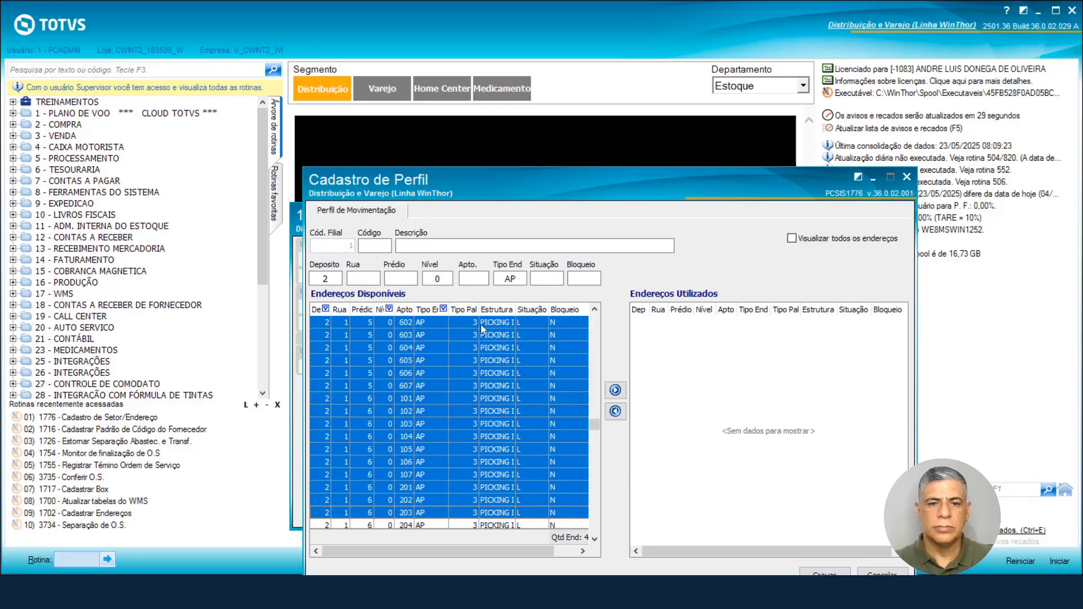
pyautogui.hotkey('shift', 'Down')
pyautogui.hotkey('shift', 'Down')
pyautogui.hotkey('shift', 'Down')
pyautogui.hotkey('shift', 'Down')
pyautogui.hotkey('shift', 'Down')
pyautogui.hotkey('shift', 'Down')
pyautogui.hotkey('shift', 'Down')
pyautogui.hotkey('shift', 'Down')
pyautogui.hotkey('shift', 'Down')
pyautogui.hotkey('shift', 'Down')
pyautogui.hotkey('shift', 'Down')
pyautogui.hotkey('shift', 'Down')
pyautogui.hotkey('shift', 'Down')
pyautogui.hotkey('shift', 'Down')
pyautogui.hotkey('shift', 'Down')
pyautogui.hotkey('shift', 'Down')
pyautogui.hotkey('shift', 'Down')
pyautogui.hotkey('shift', 'Down')
pyautogui.hotkey('shift', 'Down')
pyautogui.hotkey('shift', 'Down')
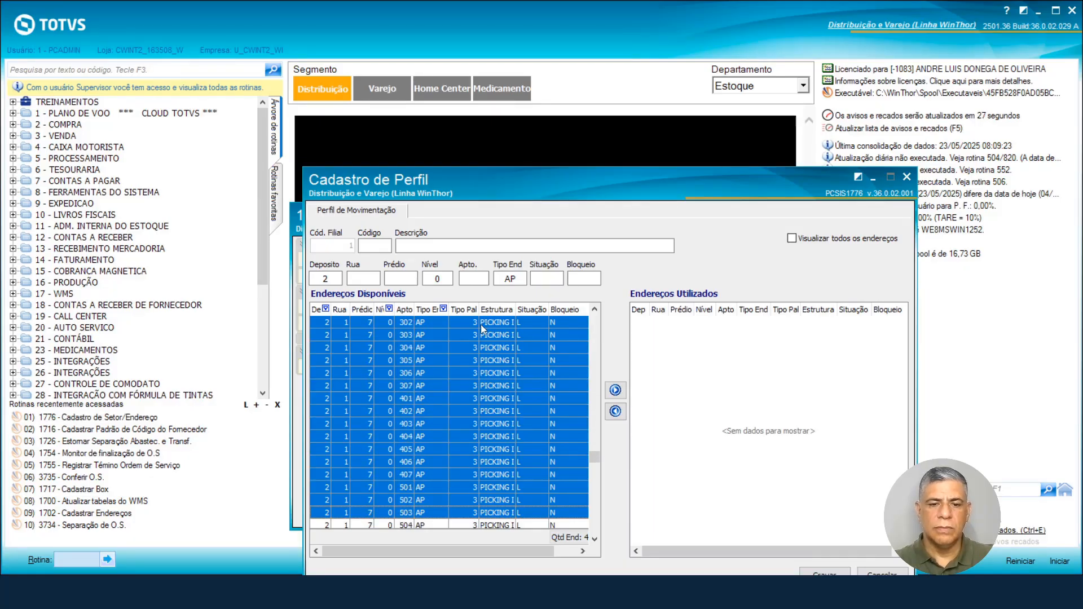
pyautogui.hotkey('shift', 'Down')
pyautogui.hotkey('shift', 'Down')
pyautogui.hotkey('shift', 'Down')
pyautogui.hotkey('shift', 'Down')
pyautogui.hotkey('shift', 'Down')
pyautogui.hotkey('shift', 'Down')
pyautogui.hotkey('shift', 'Down')
pyautogui.hotkey('shift', 'Down')
pyautogui.hotkey('shift', 'Down')
pyautogui.hotkey('shift', 'Down')
pyautogui.hotkey('shift', 'Down')
pyautogui.hotkey('shift', 'Down')
pyautogui.hotkey('shift', 'Down')
pyautogui.hotkey('shift', 'Down')
pyautogui.hotkey('shift', 'Down')
pyautogui.hotkey('shift', 'Down')
pyautogui.hotkey('shift', 'Down')
pyautogui.hotkey('shift', 'Down')
pyautogui.hotkey('shift', 'Down')
pyautogui.hotkey('shift', 'Down')
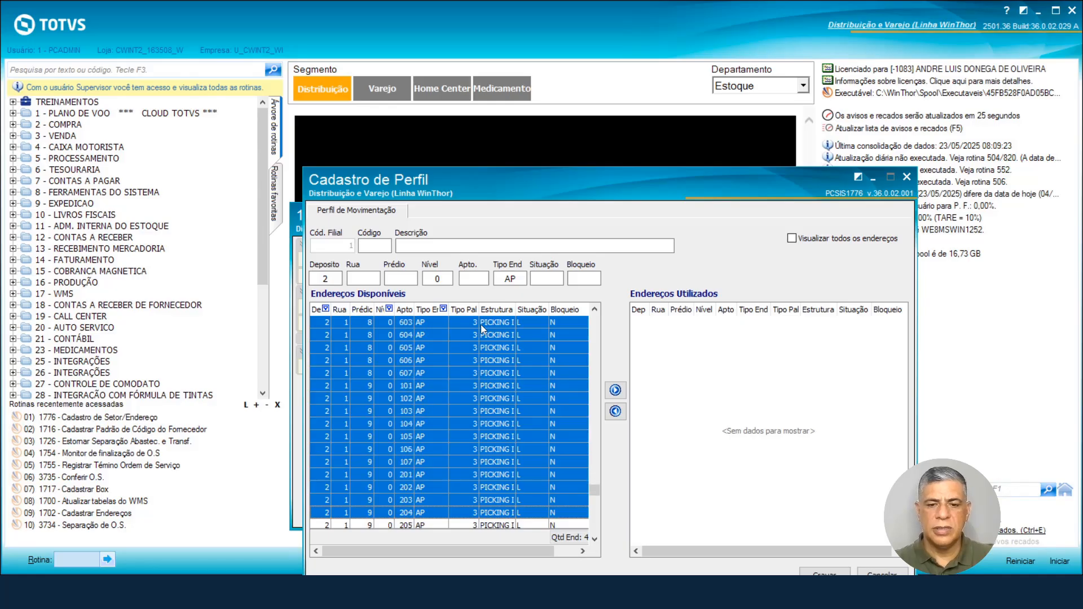
pyautogui.hotkey('shift', 'Down')
pyautogui.hotkey('shift', 'Down')
pyautogui.hotkey('shift', 'Down')
pyautogui.hotkey('shift', 'Down')
pyautogui.hotkey('shift', 'Down')
pyautogui.hotkey('shift', 'Down')
pyautogui.hotkey('shift', 'Down')
pyautogui.hotkey('shift', 'Down')
pyautogui.hotkey('shift', 'Down')
pyautogui.hotkey('shift', 'Down')
pyautogui.hotkey('shift', 'Down')
pyautogui.hotkey('shift', 'Down')
pyautogui.hotkey('shift', 'Down')
pyautogui.hotkey('shift', 'Down')
pyautogui.hotkey('shift', 'Down')
pyautogui.hotkey('shift', 'Down')
pyautogui.hotkey('shift', 'Down')
pyautogui.hotkey('shift', 'Down')
pyautogui.hotkey('shift', 'Down')
pyautogui.hotkey('shift', 'Down')
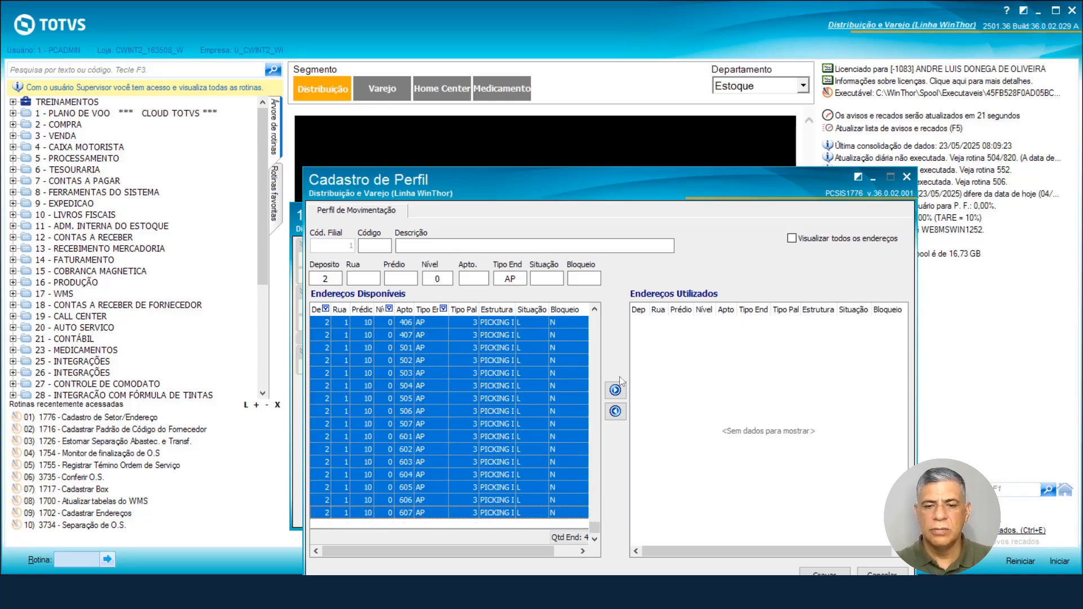
pyautogui.click(620, 394)
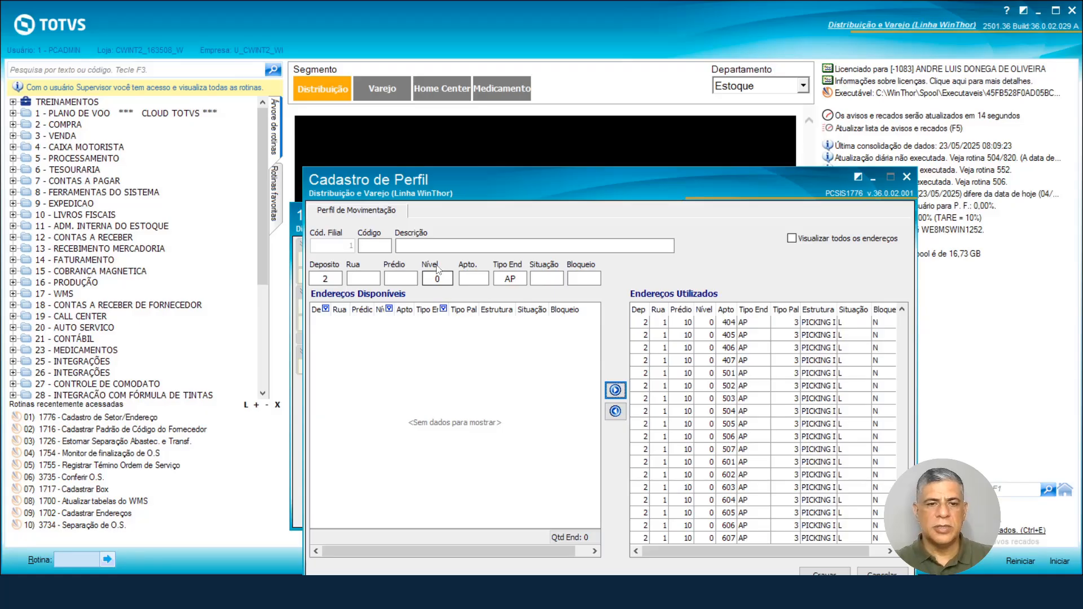
# Step: Enter the sector description DEPOSITO 2 PICKING and save the movement sector
pyautogui.click(424, 245)
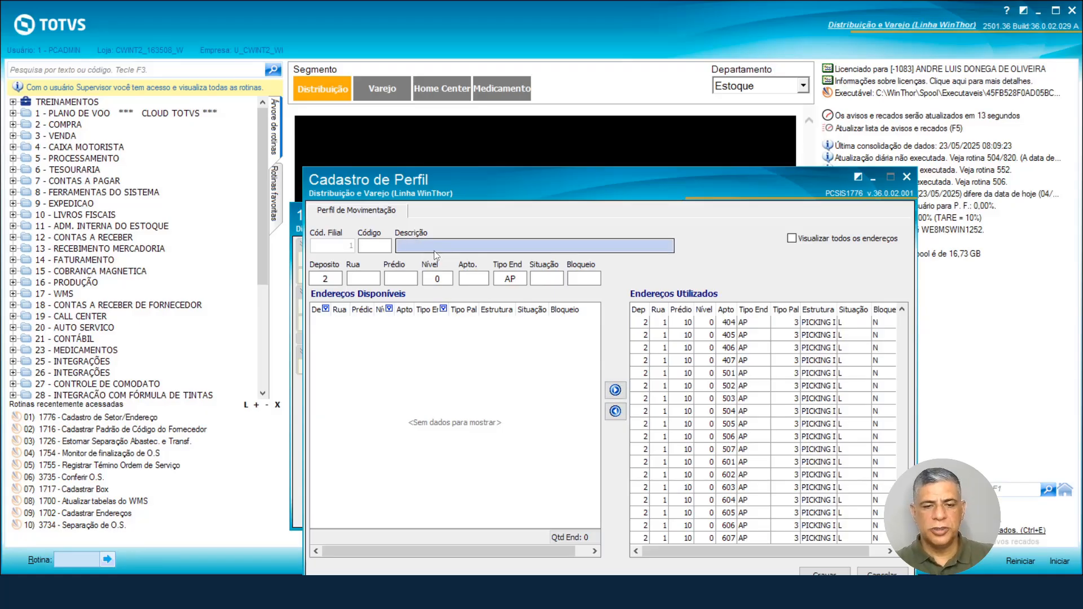
pyautogui.write('DEP')
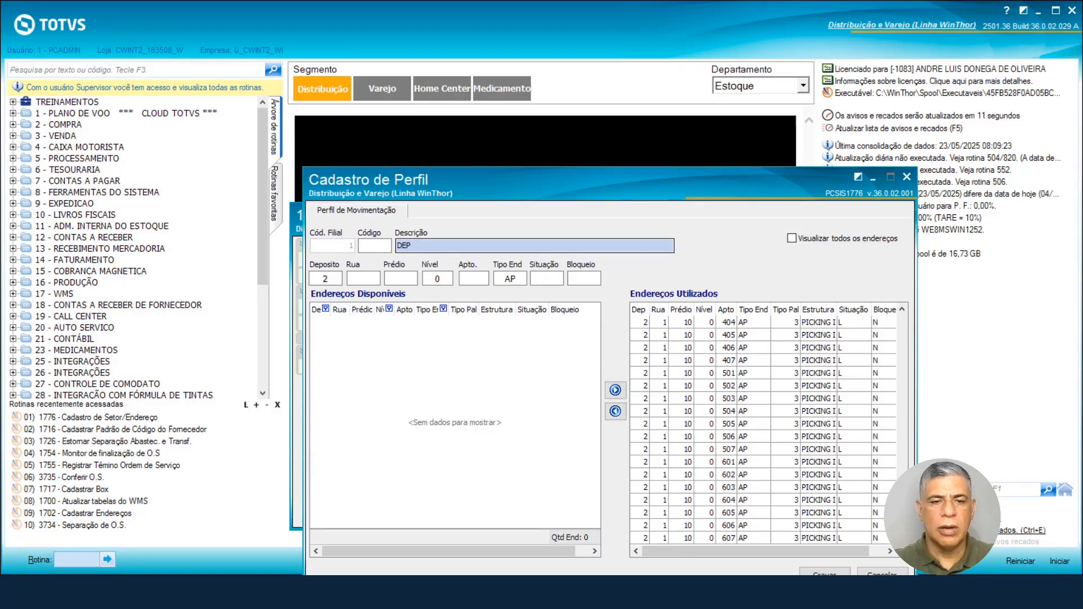
pyautogui.write('OSITO')
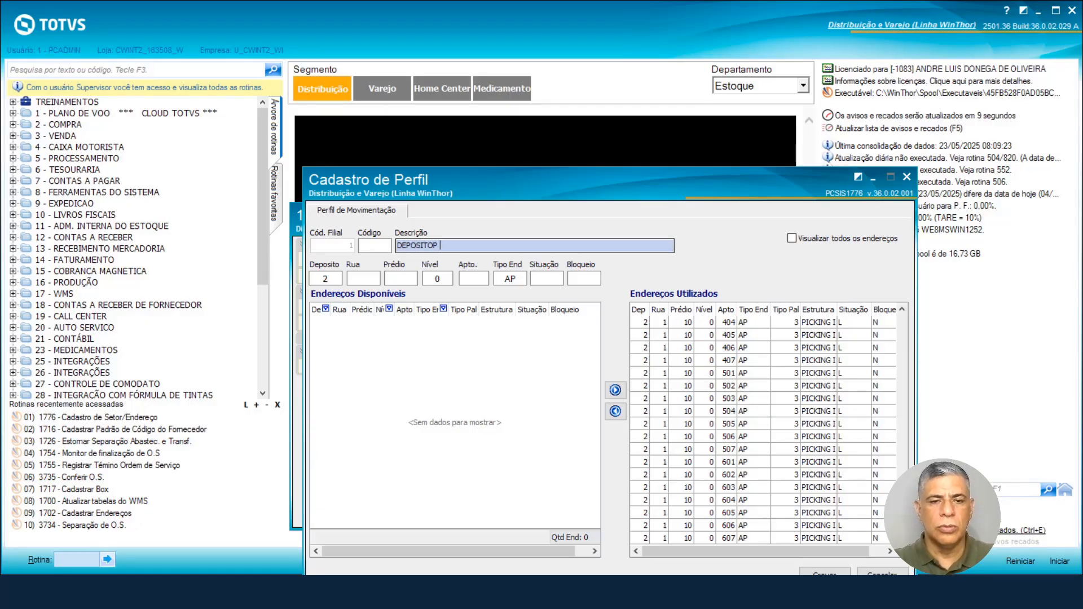
pyautogui.write(' 2 PICK')
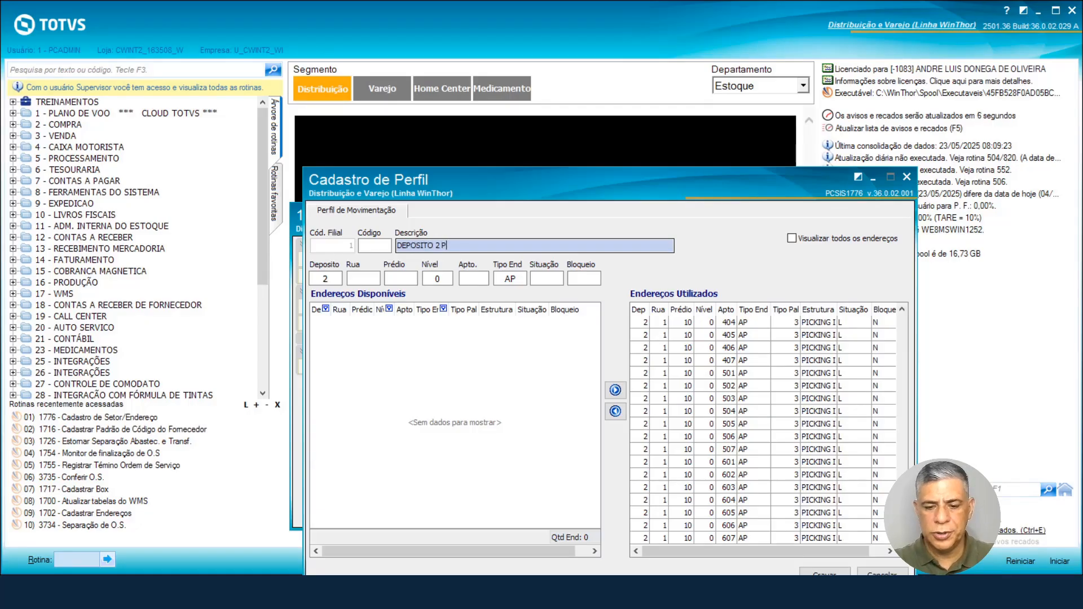
pyautogui.write('IN')
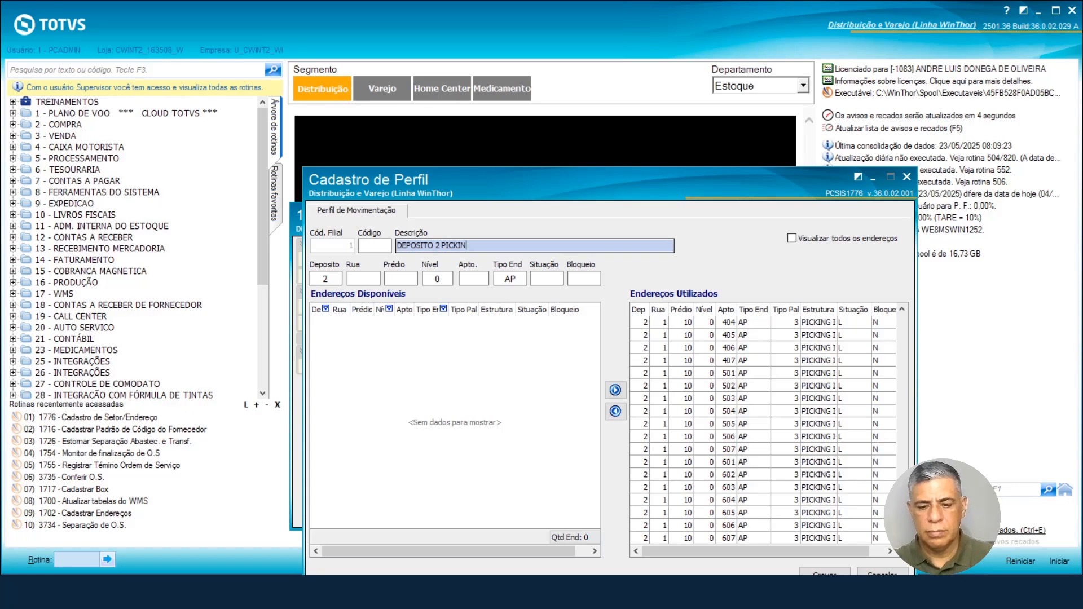
pyautogui.write('G')
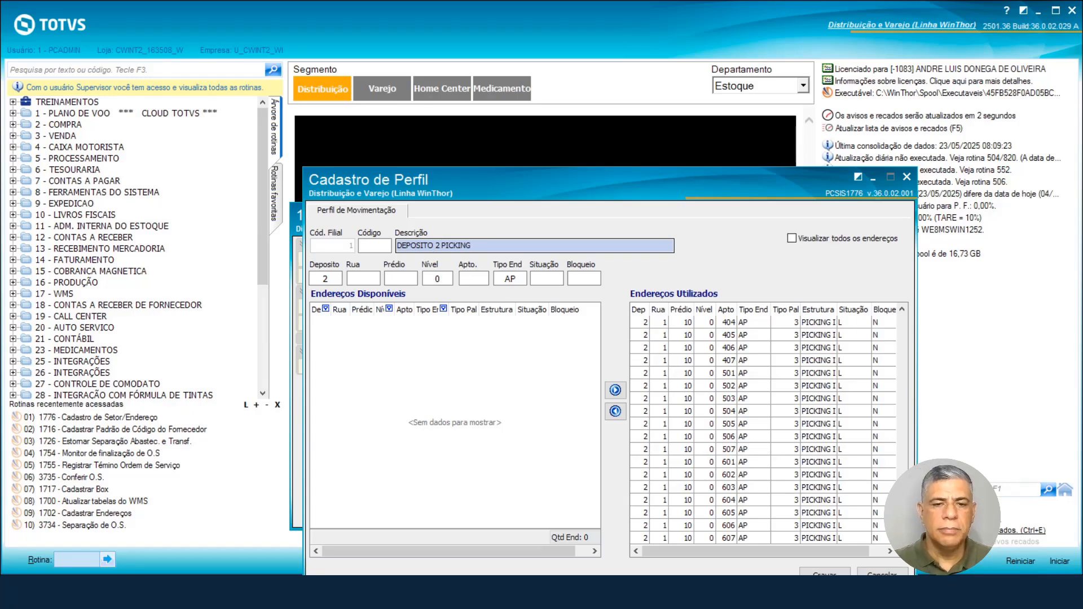
pyautogui.click(825, 572)
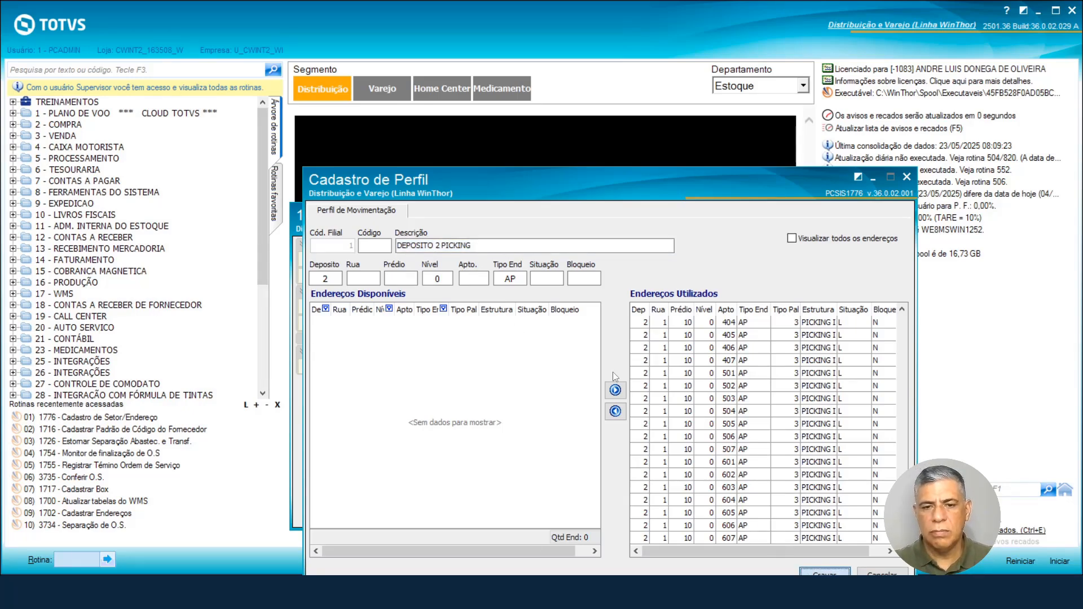
pyautogui.click(541, 310)
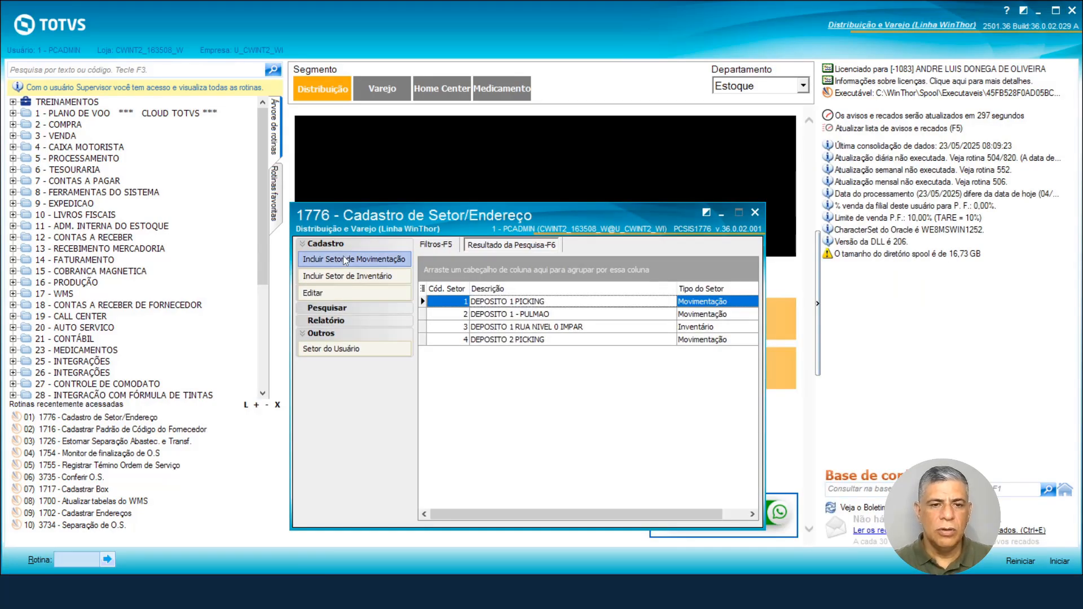
# Step: Start another movement sector and filter its available addresses by Deposito 2
pyautogui.click(343, 255)
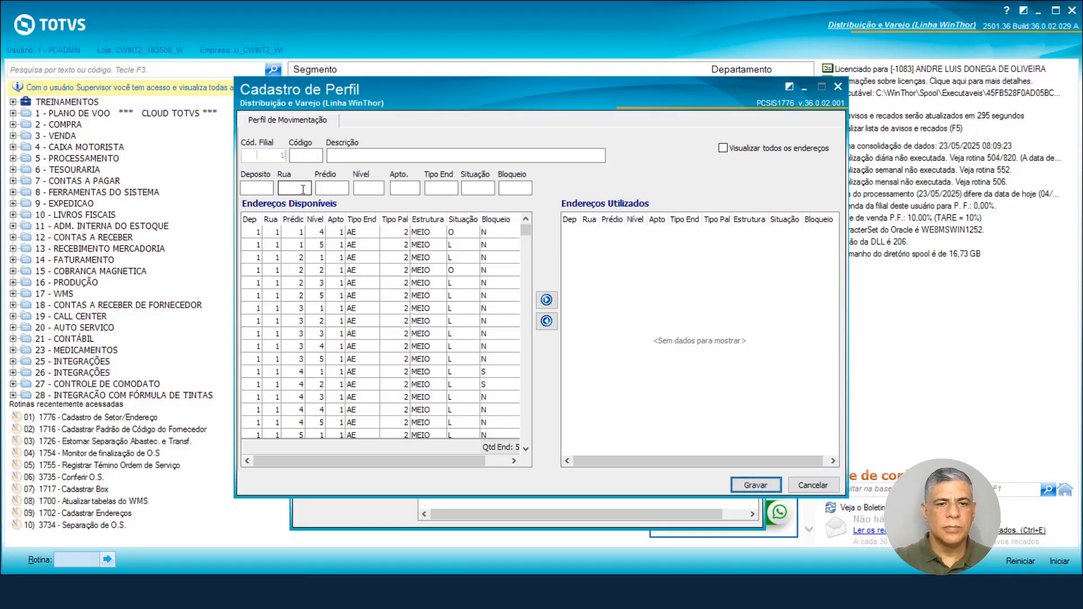
pyautogui.click(261, 188)
pyautogui.write('2')
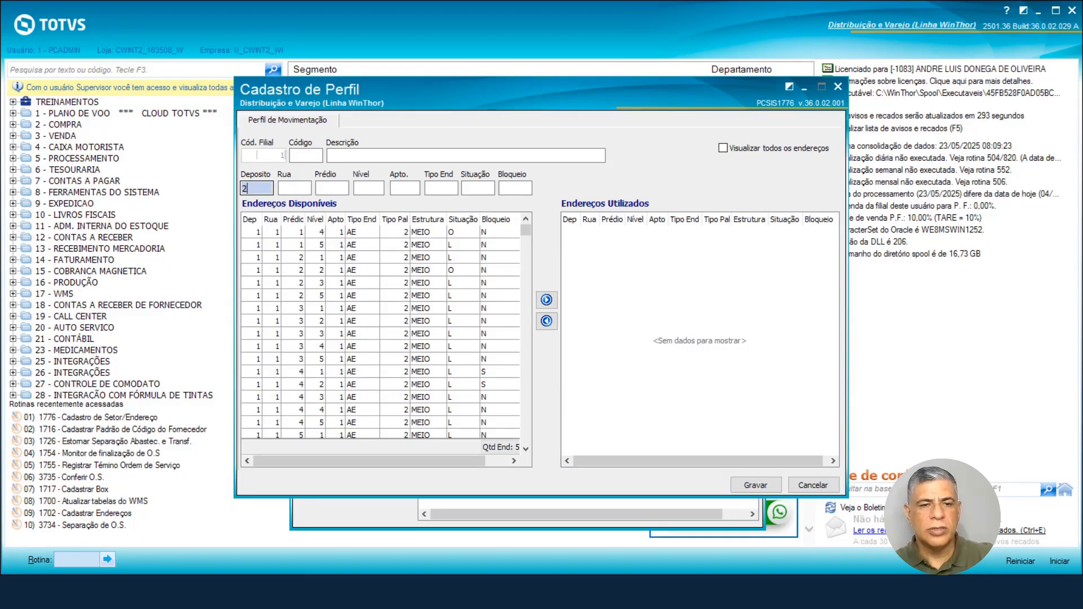
pyautogui.press('Tab')
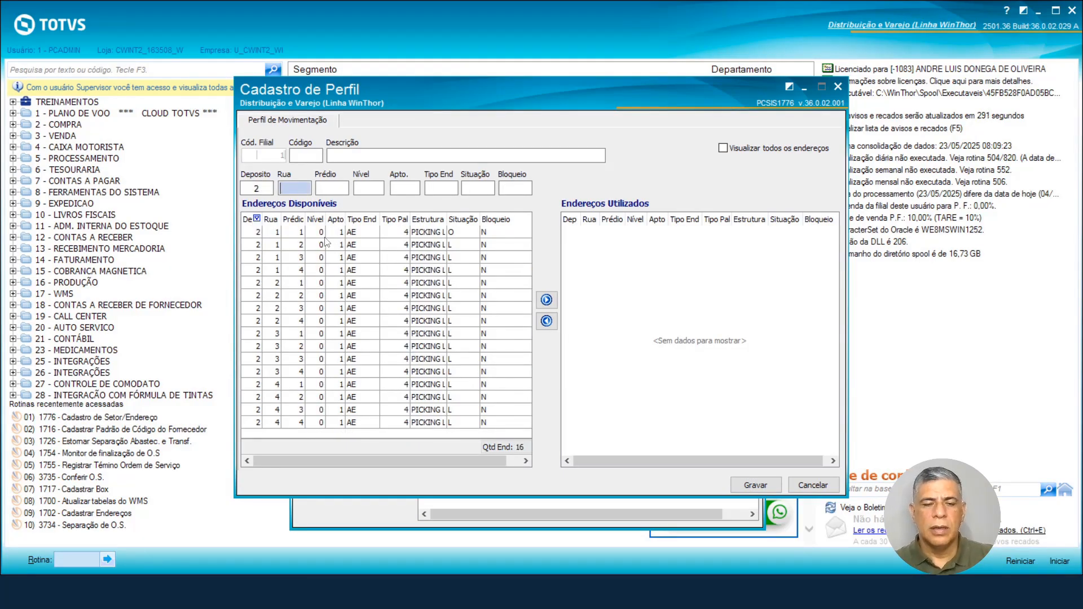
# Step: Select all the listed Deposito 2 addresses and transfer them to Endereços Utilizados
pyautogui.click(290, 235)
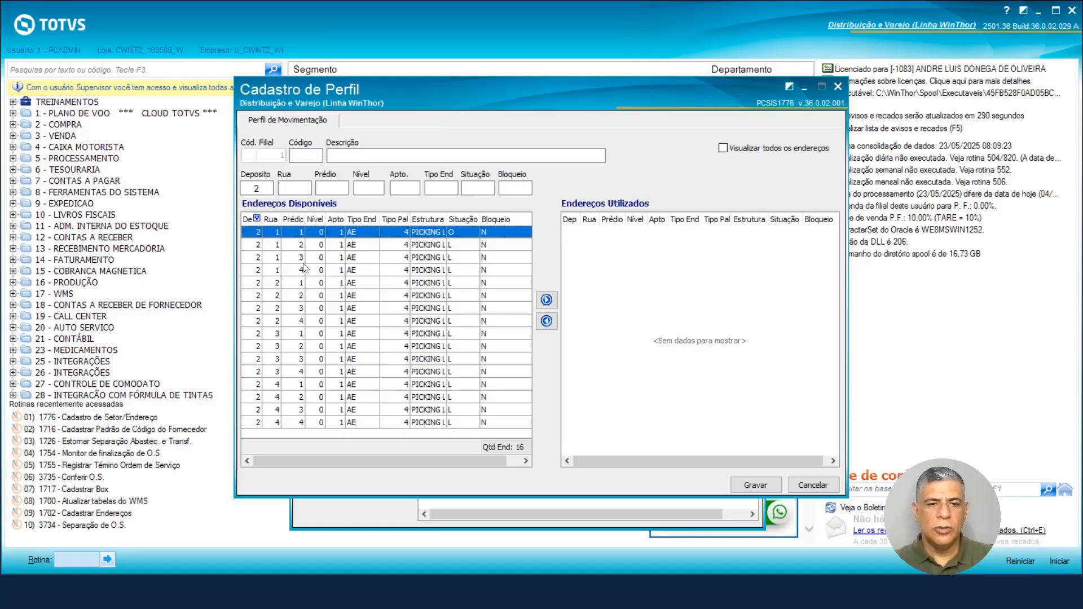
pyautogui.keyDown('shift'); pyautogui.click(323, 422); pyautogui.keyUp('shift')
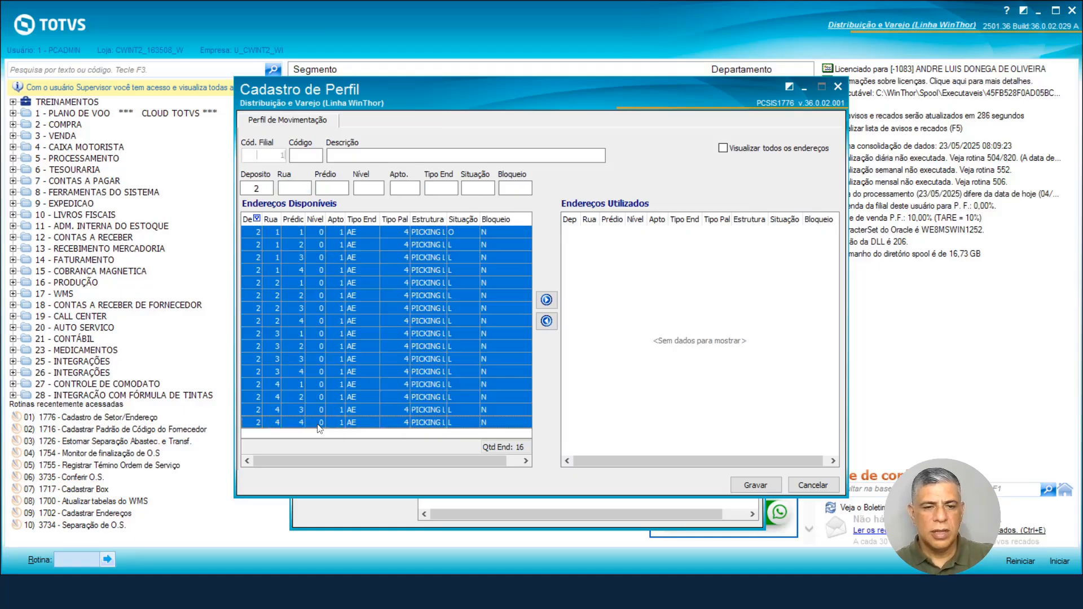
pyautogui.click(546, 300)
# Step: Enter the sector description DEPOSITO 2 PULMAO and save the movement sector
pyautogui.click(415, 154)
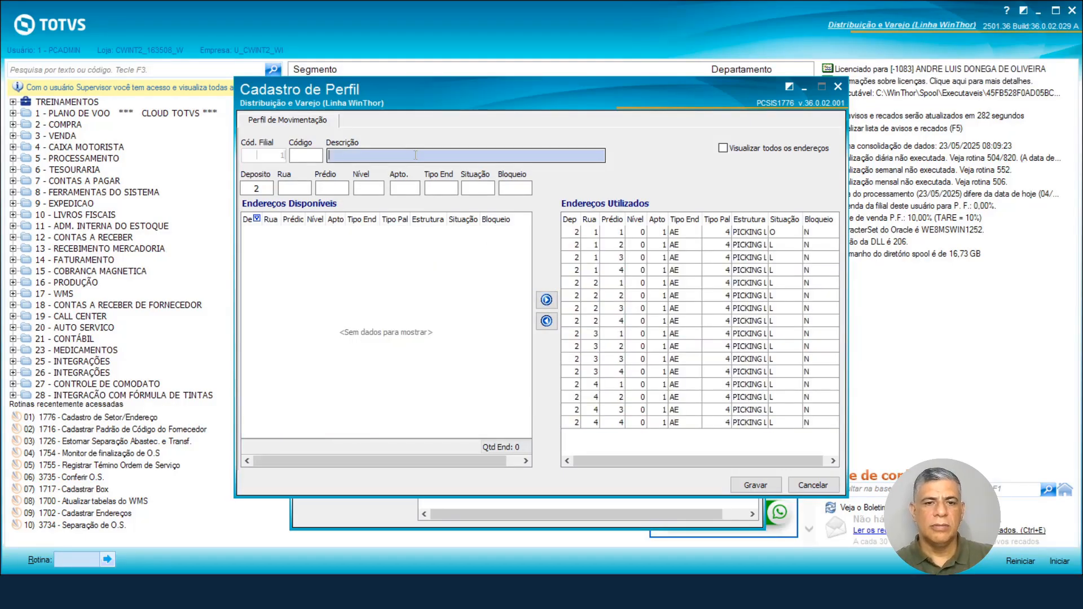
pyautogui.write('DEPO')
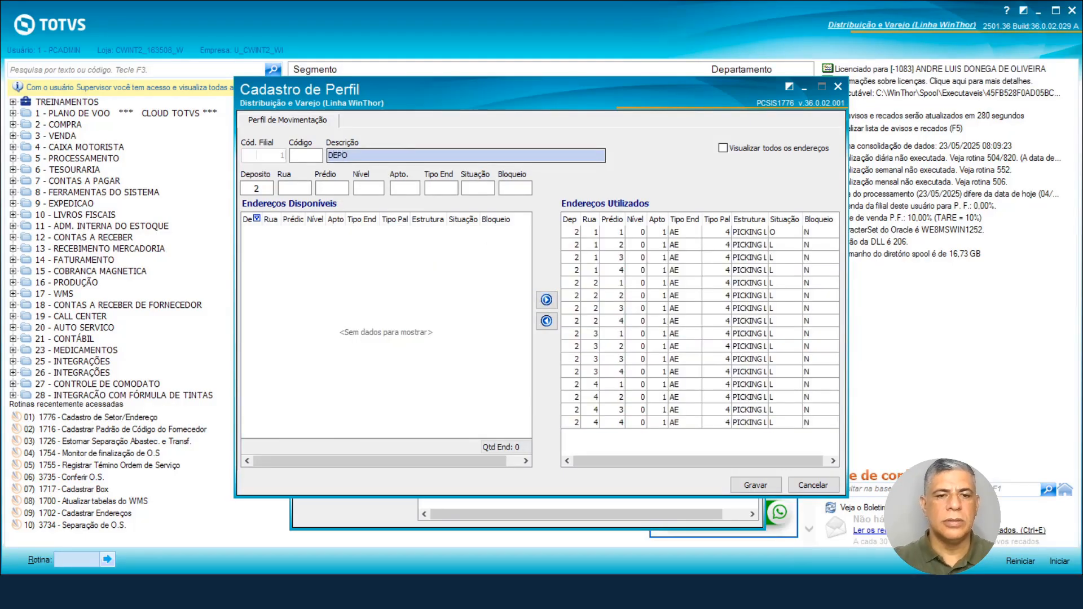
pyautogui.write('SITO ')
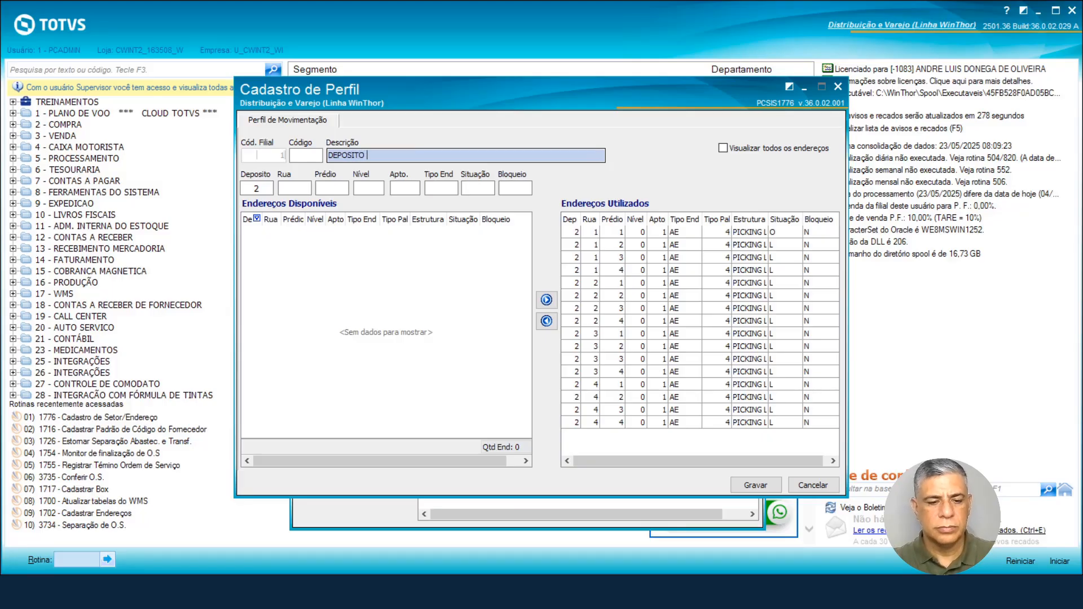
pyautogui.write('2 PU')
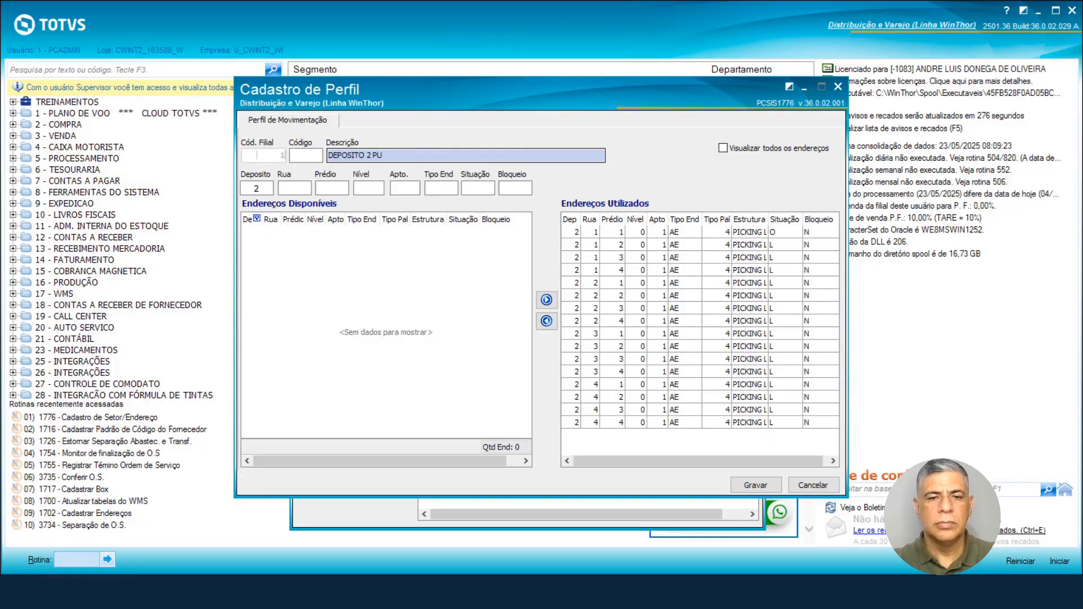
pyautogui.write('LMAO')
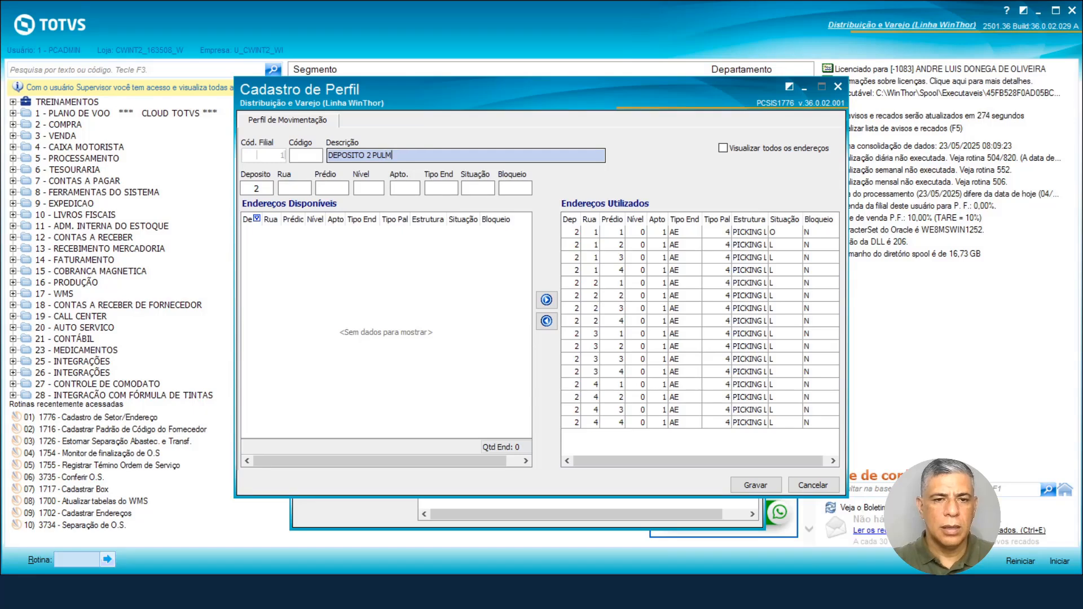
pyautogui.click(746, 486)
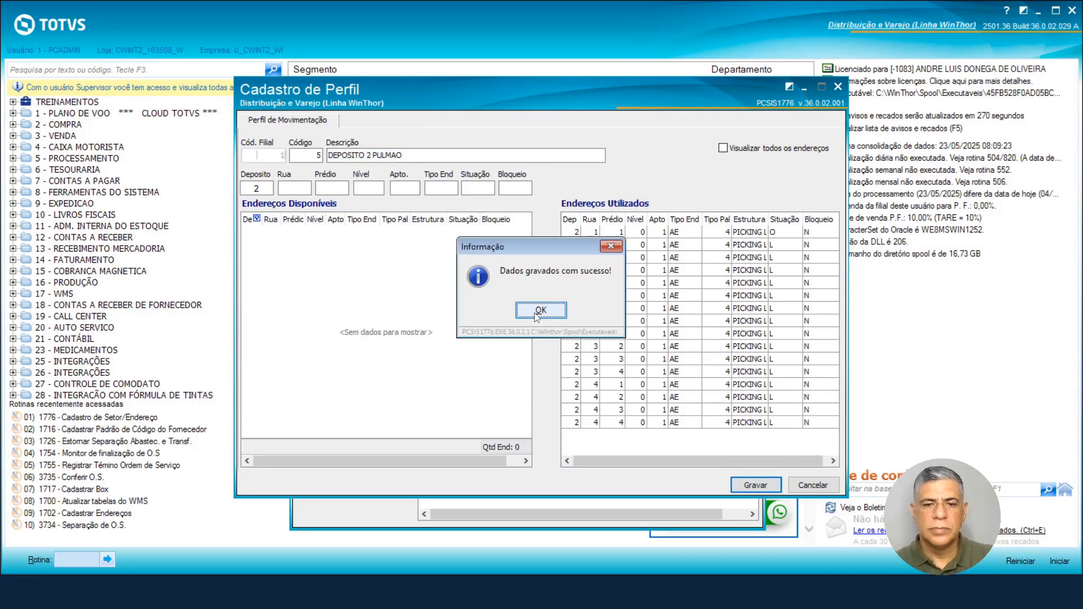
pyautogui.click(537, 316)
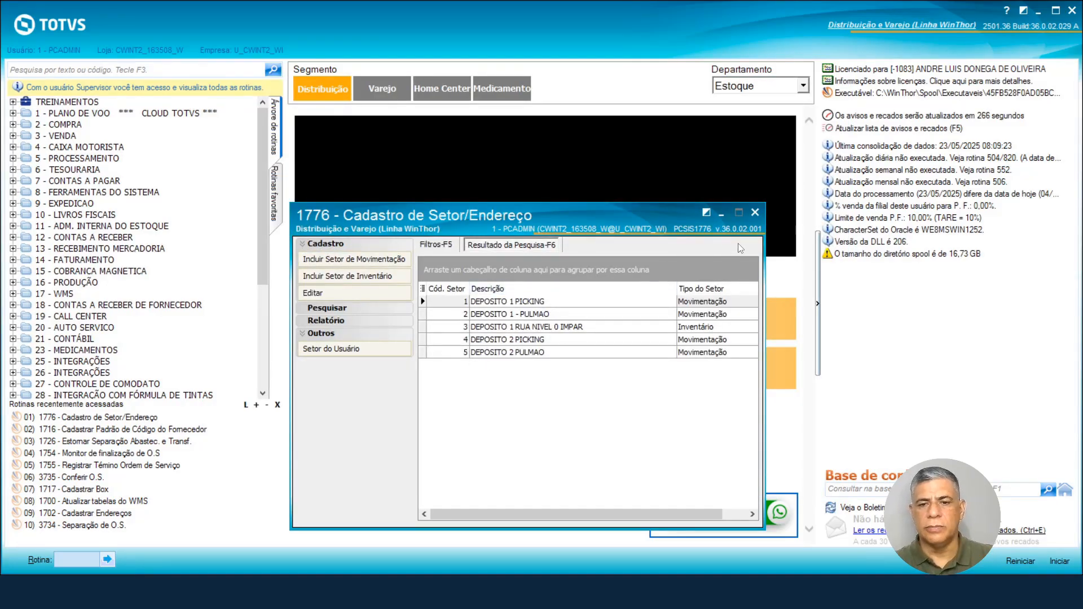
# Step: Open the user sector assignment (Setor do Usuário) and load the employee with code 1
pyautogui.moveTo(596, 517); pyautogui.dragTo(536, 518)
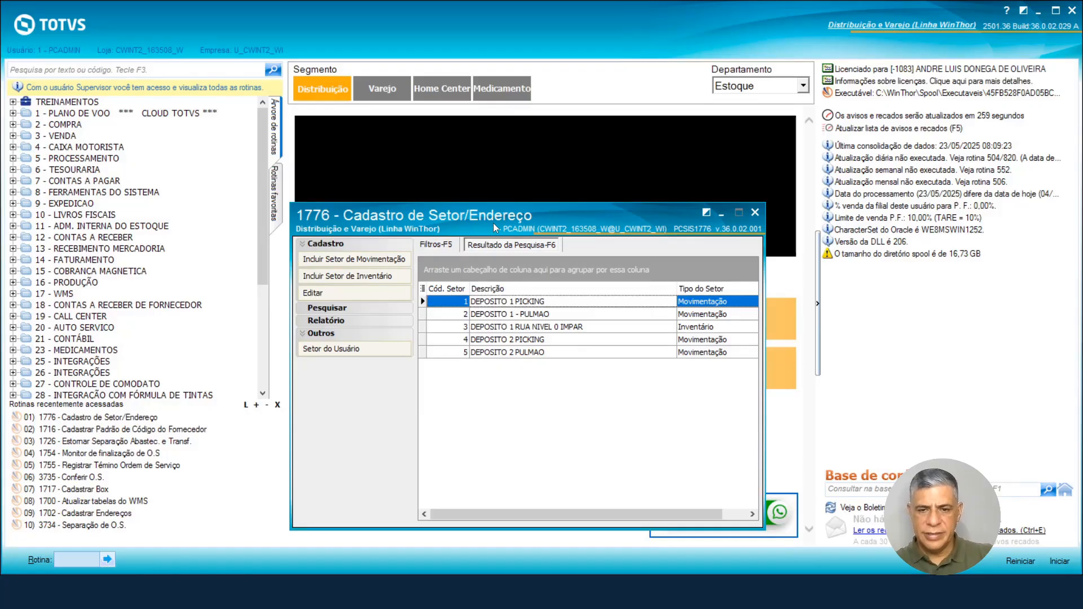
pyautogui.click(354, 351)
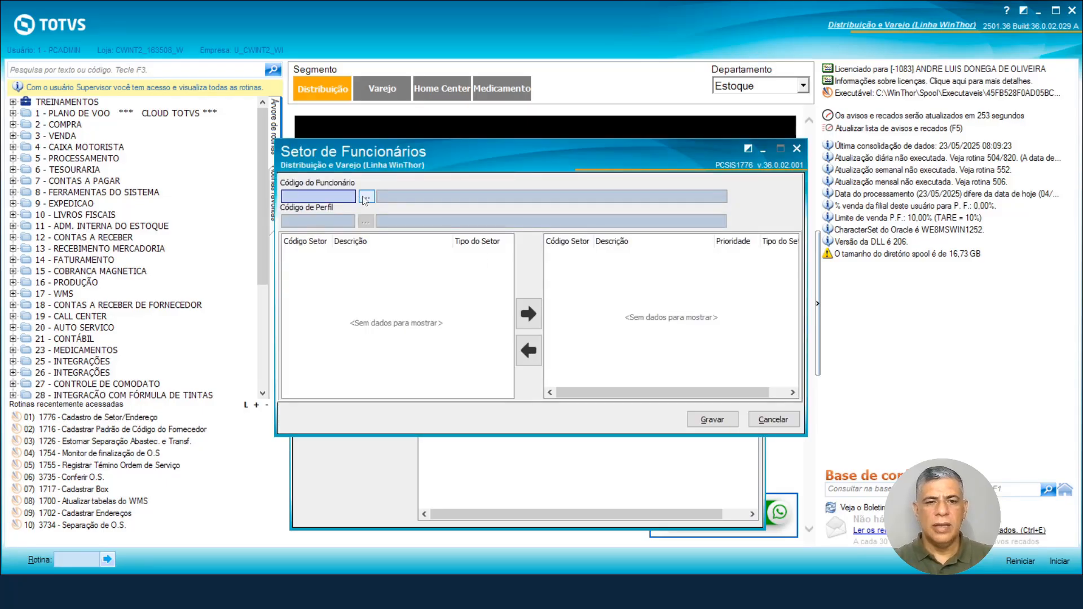
pyautogui.write('1')
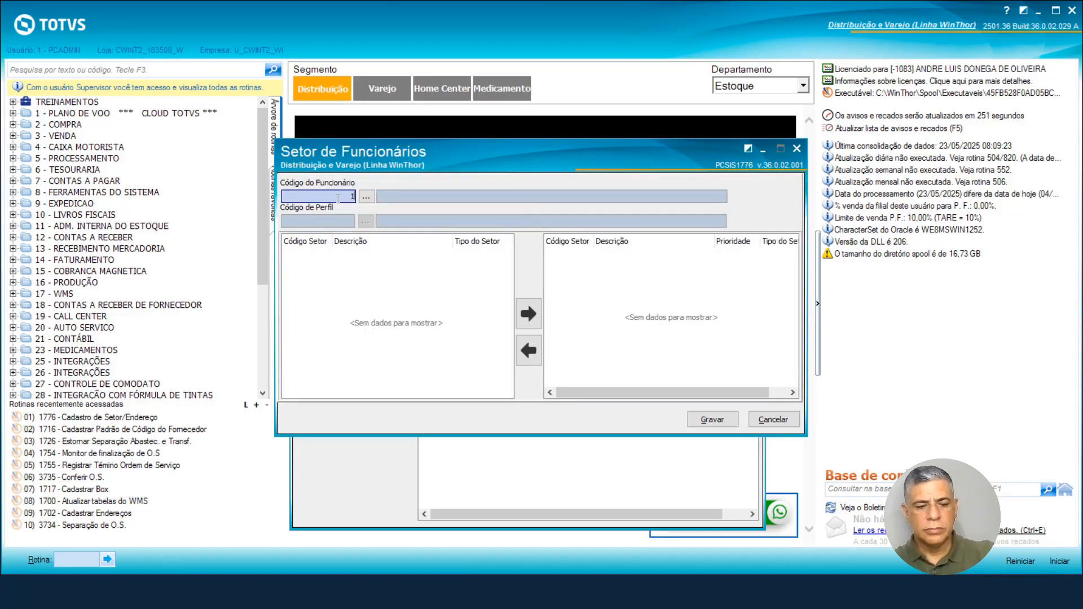
pyautogui.press('Return')
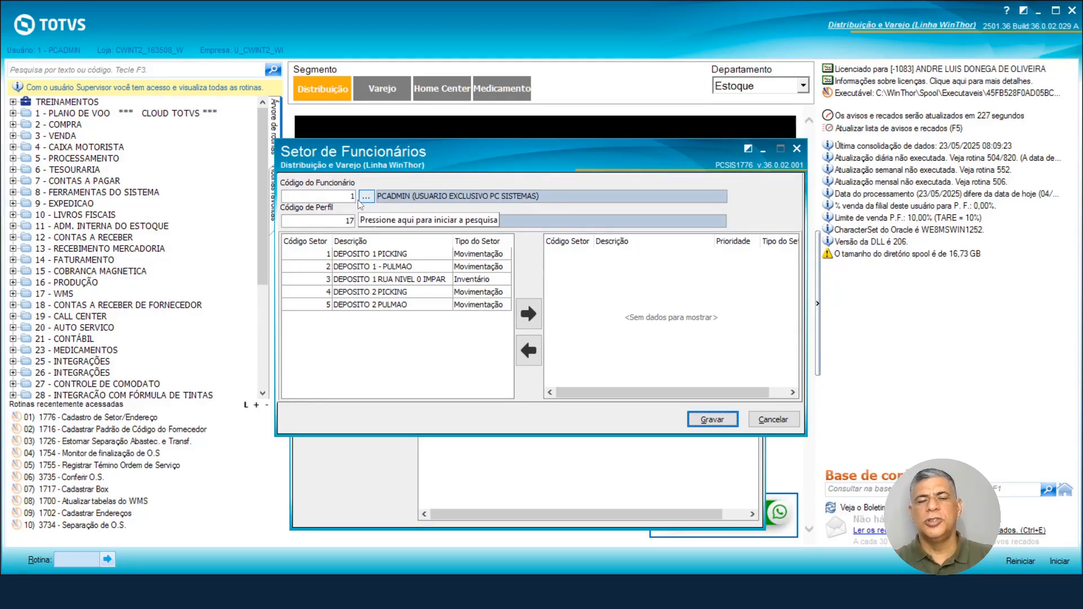
# Step: Assign the sectors DEPOSITO 2 PICKING and DEPOSITO 1 - PULMAO to the employee, in that priority order, and save the assignment
pyautogui.click(328, 255)
pyautogui.click(328, 268)
pyautogui.click(323, 282)
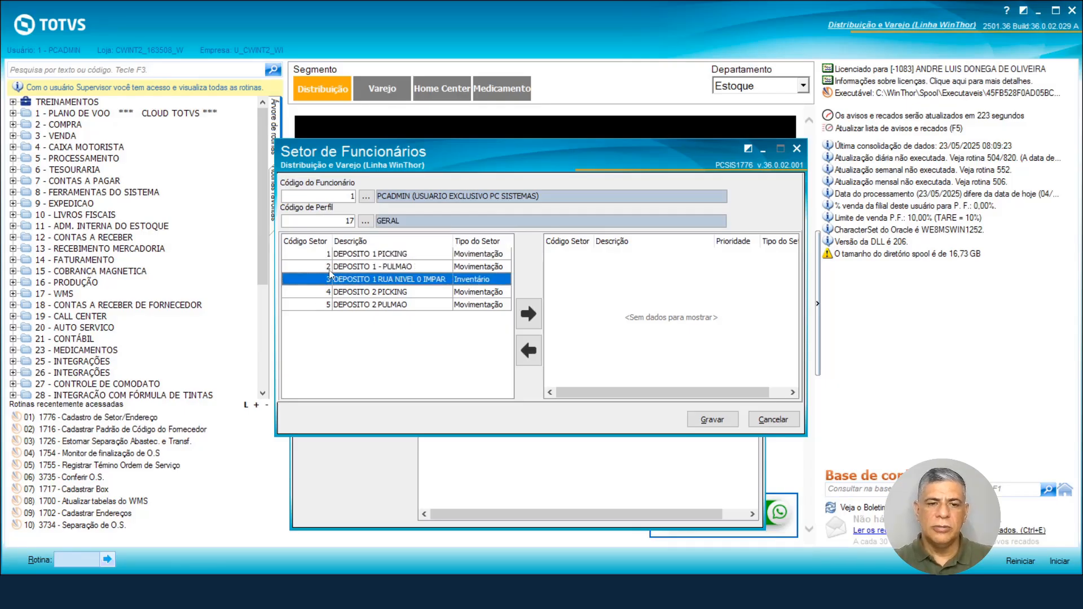
pyautogui.click(354, 293)
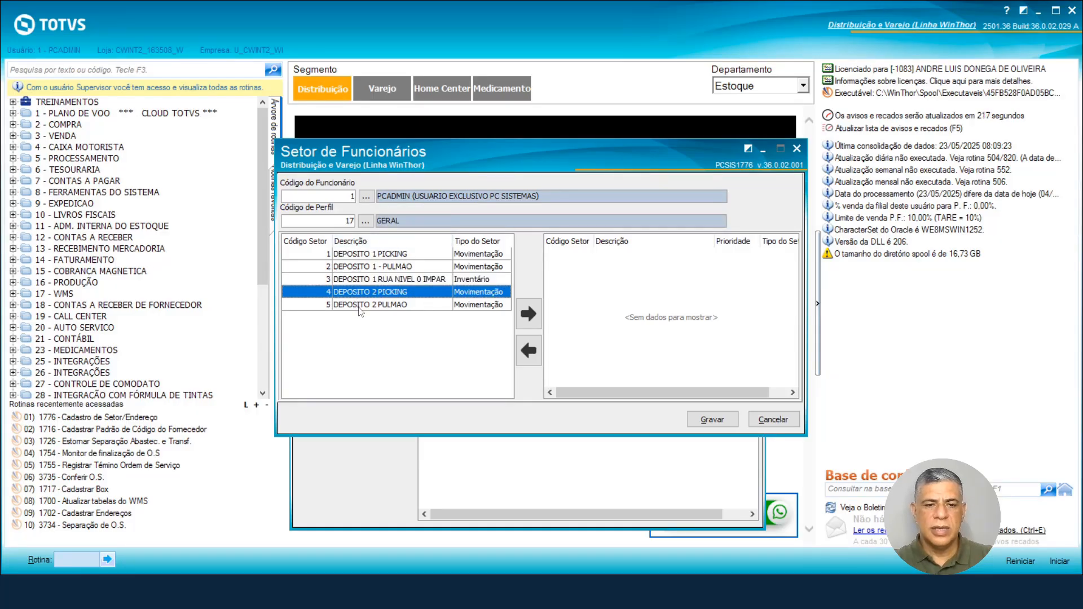
pyautogui.click(532, 317)
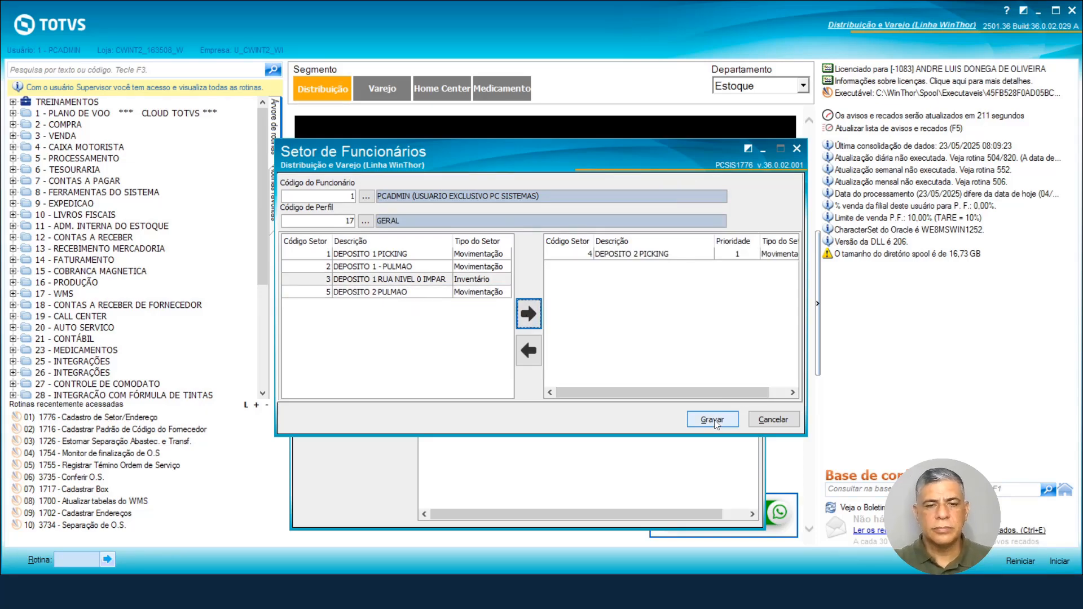
pyautogui.click(374, 272)
pyautogui.click(524, 314)
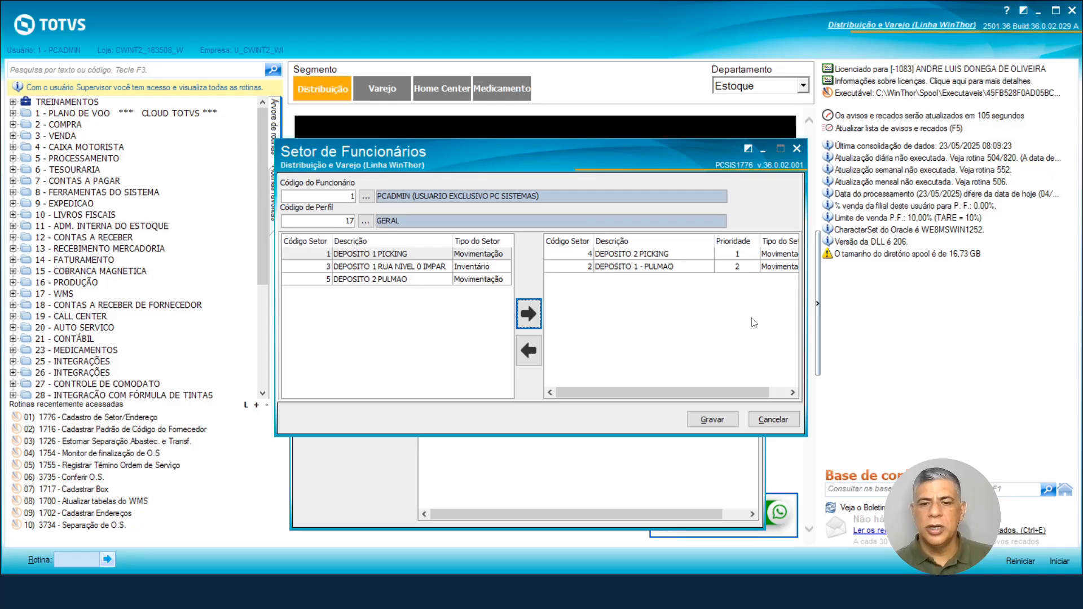
pyautogui.click(709, 420)
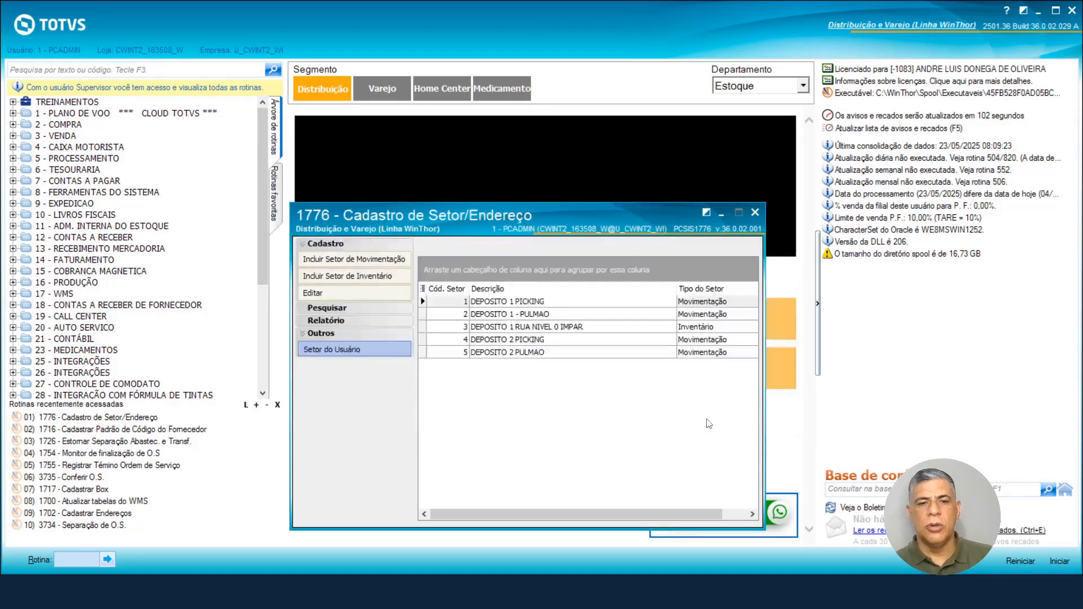
# Step: Start a new inventory sector and enter PICKING as its description
pyautogui.click(345, 278)
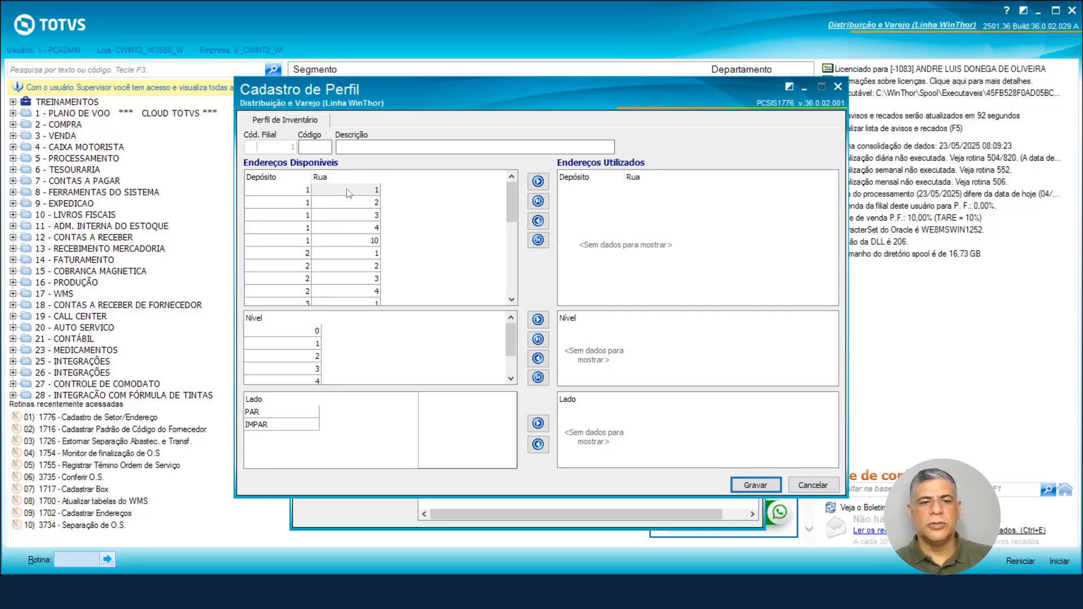
pyautogui.moveTo(463, 107); pyautogui.dragTo(492, 128)
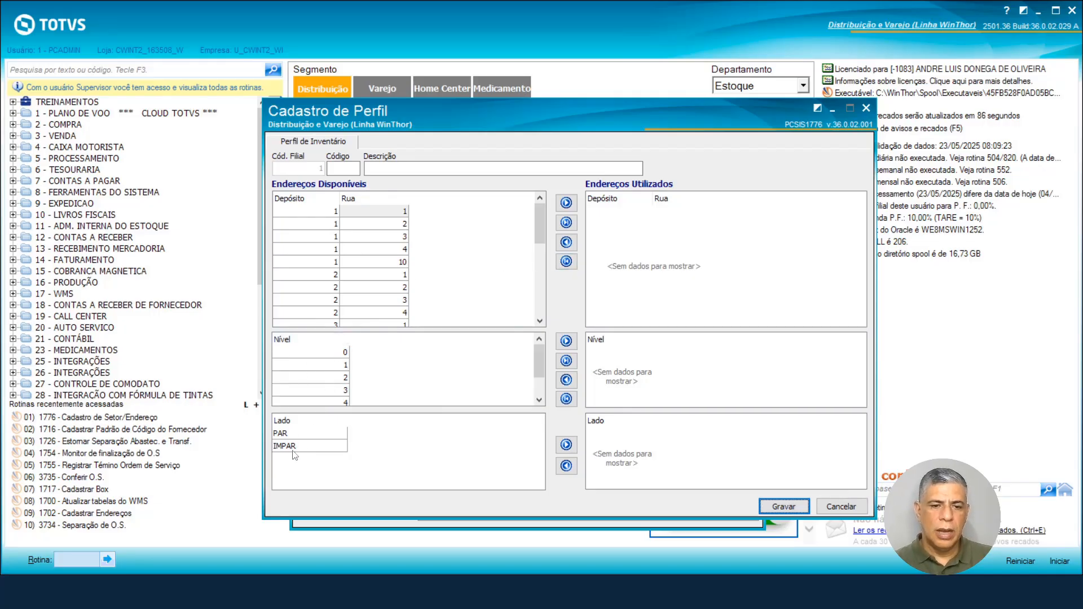
pyautogui.click(424, 174)
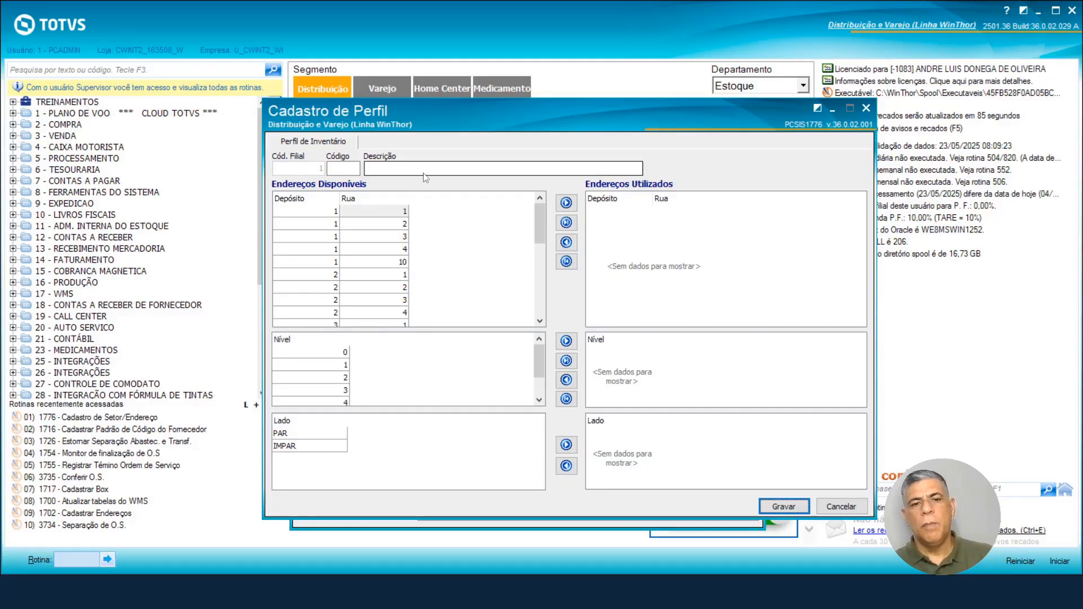
pyautogui.click(425, 167)
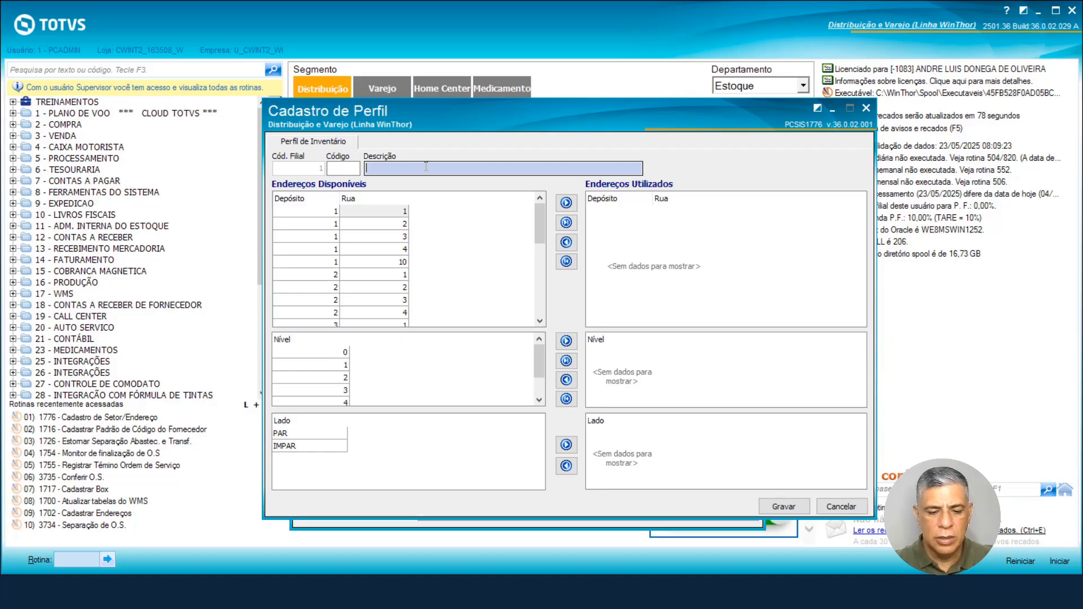
pyautogui.write('PI')
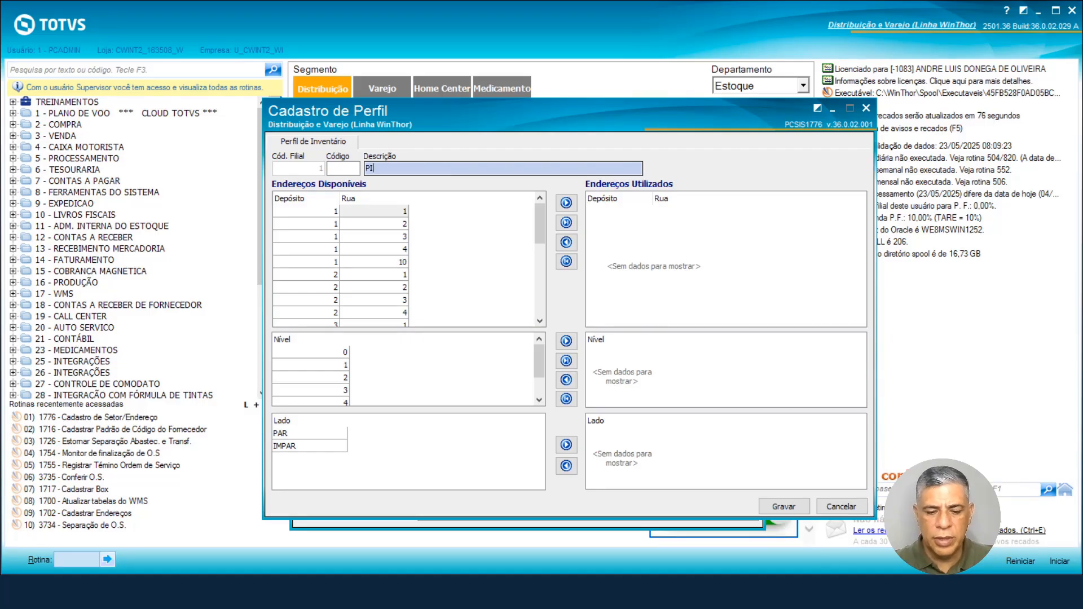
pyautogui.write('CKING')
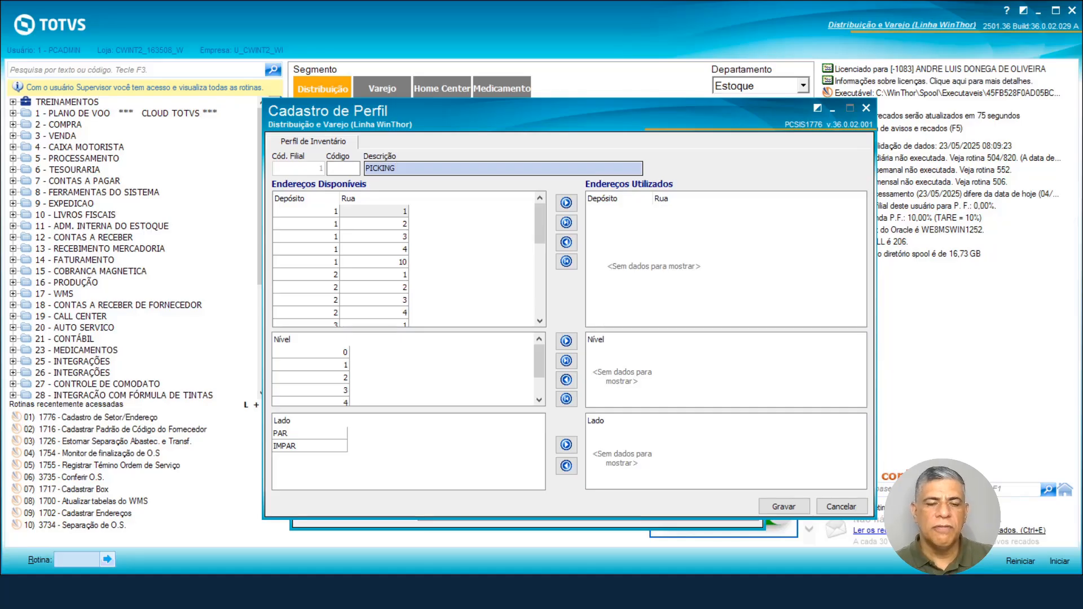
# Step: Filter the available addresses by Depósito 2 and transfer Rua 4 to Endereços Utilizados
pyautogui.click(334, 199)
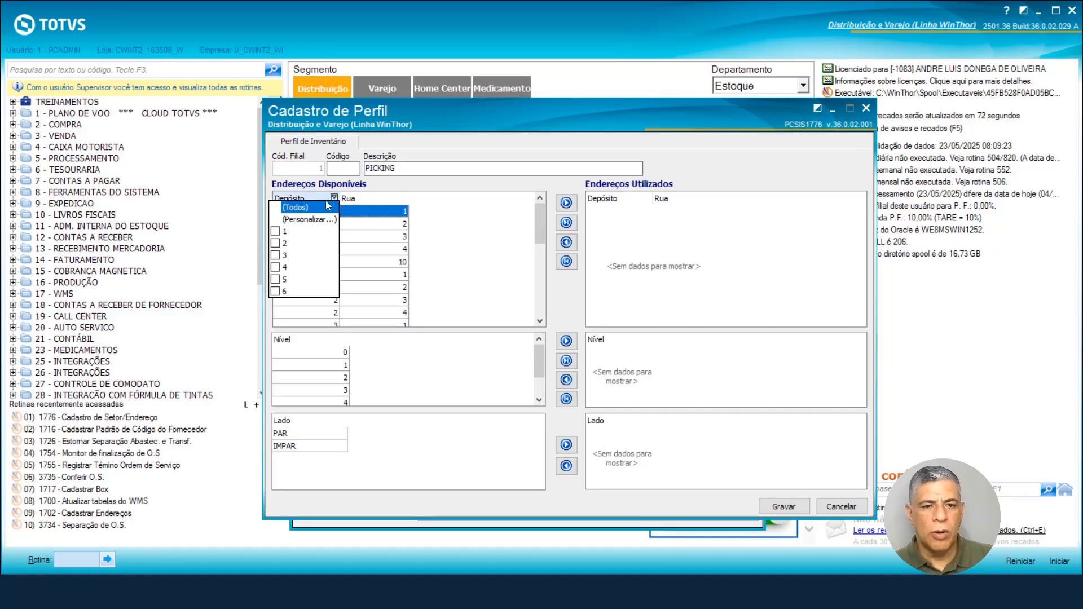
pyautogui.click(309, 243)
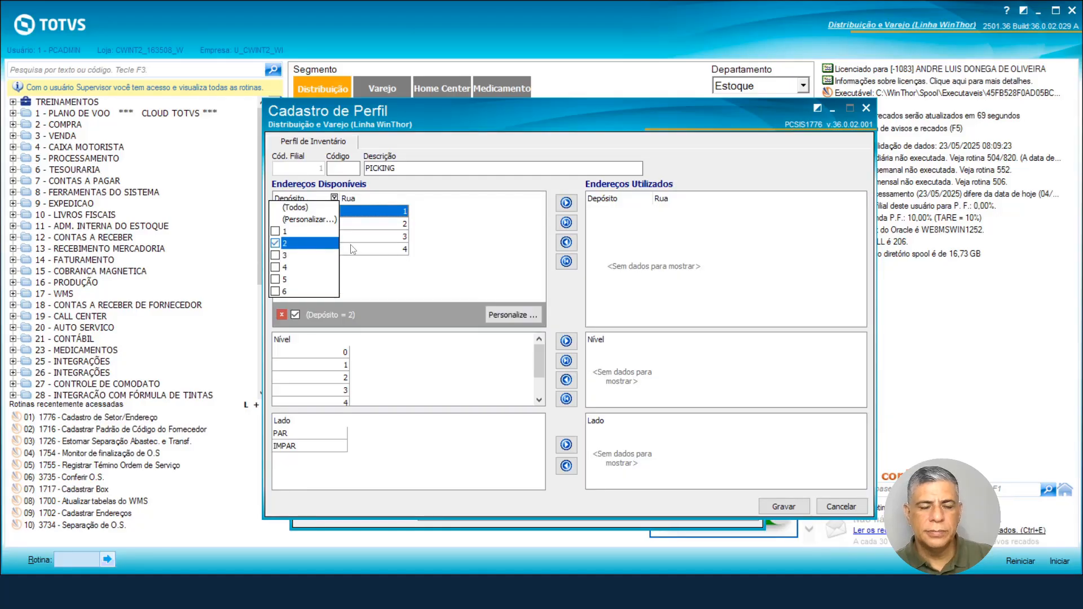
pyautogui.click(382, 251)
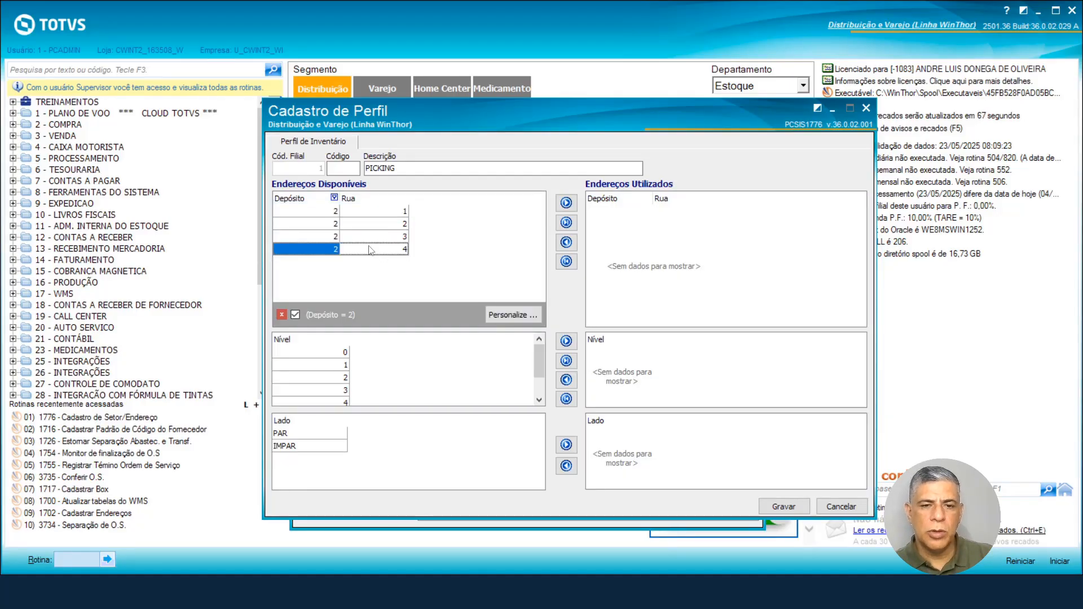
pyautogui.doubleClick(370, 250)
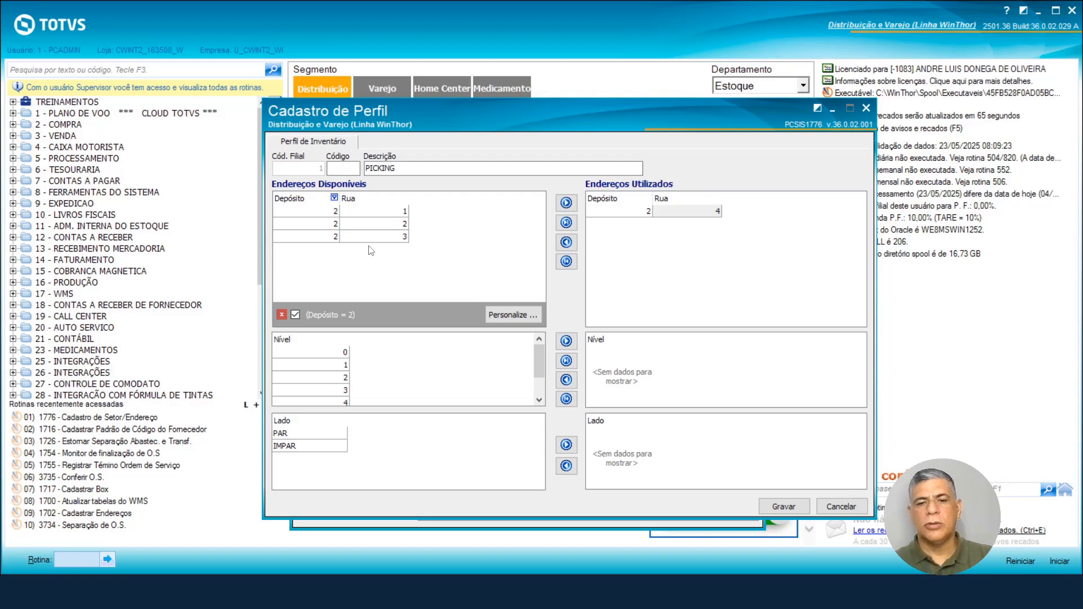
# Step: Add both sides, PAR and IMPAR, and Nível 0 to the inventory sector's used selections
pyautogui.doubleClick(298, 435)
pyautogui.doubleClick(298, 435)
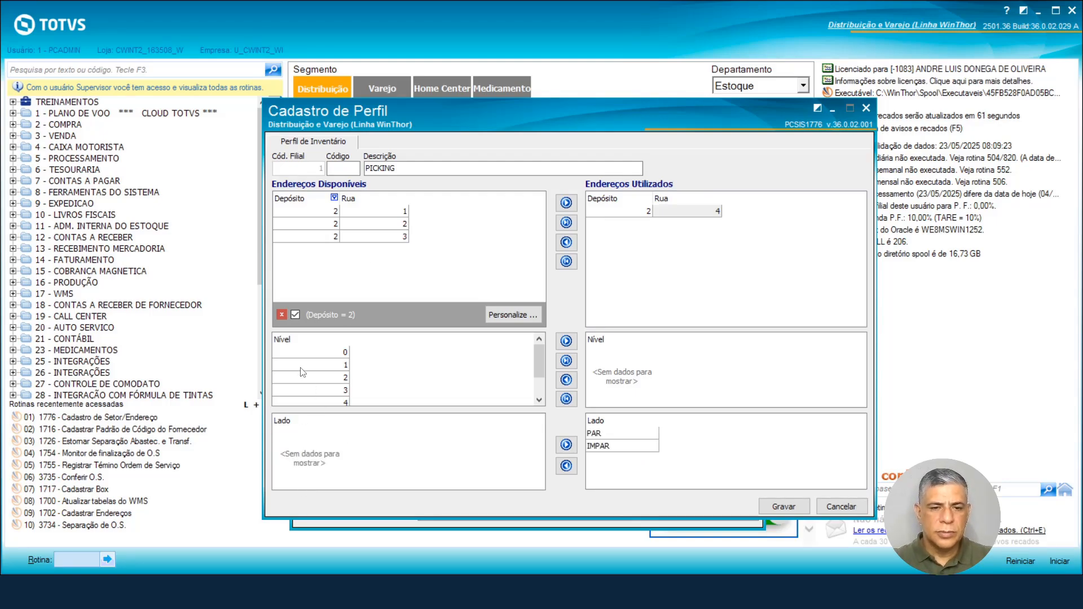
pyautogui.doubleClick(304, 354)
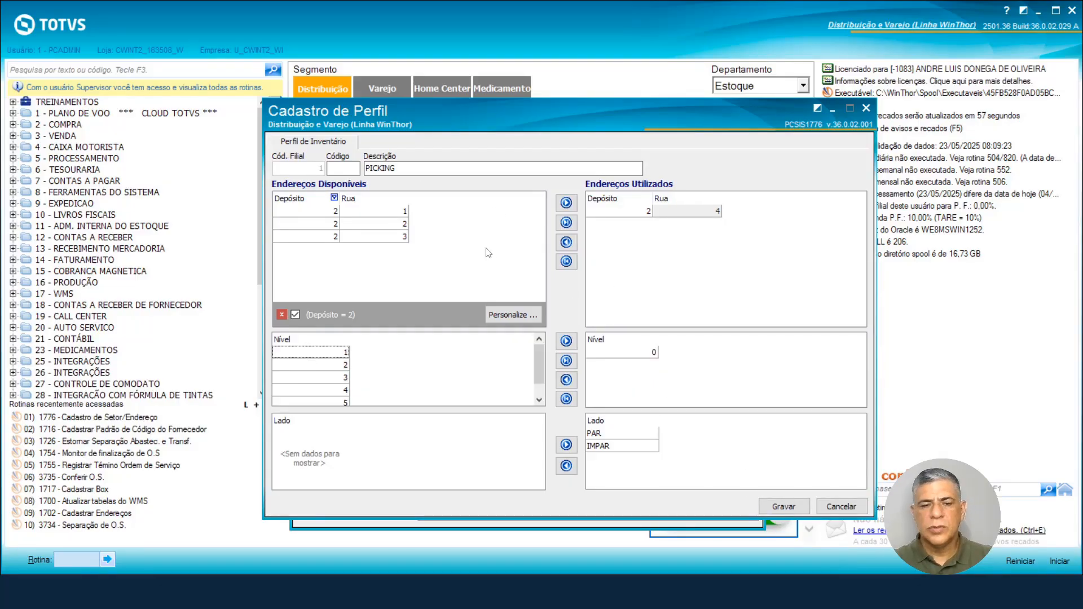
# Step: Change the inventory sector's description to PICKING D2 R4 and save the sector
pyautogui.click(467, 170)
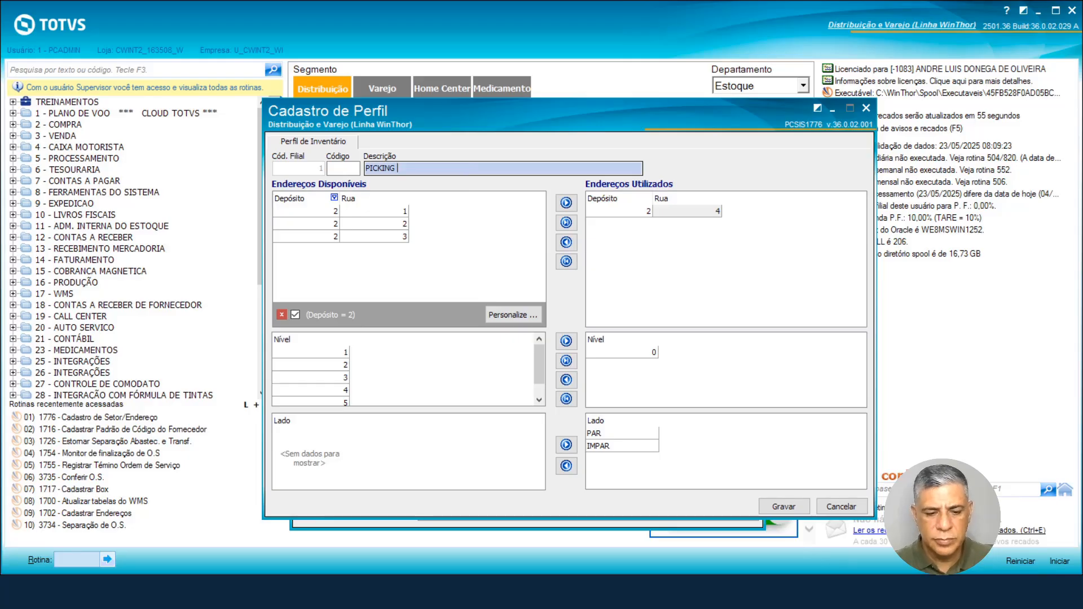
pyautogui.write('D4')
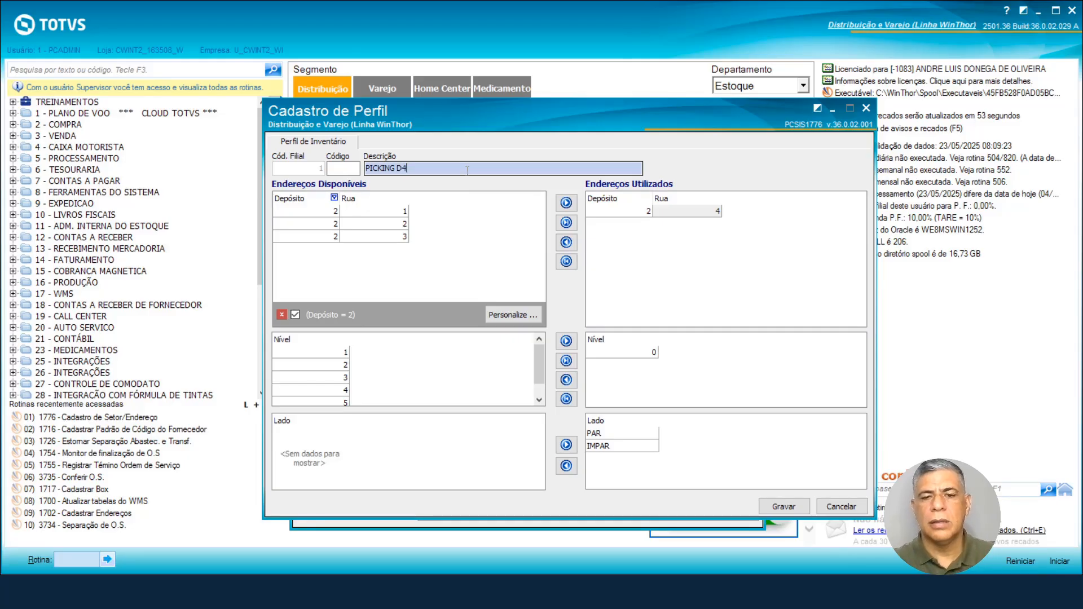
pyautogui.press('BackSpace')
pyautogui.write('2 R4')
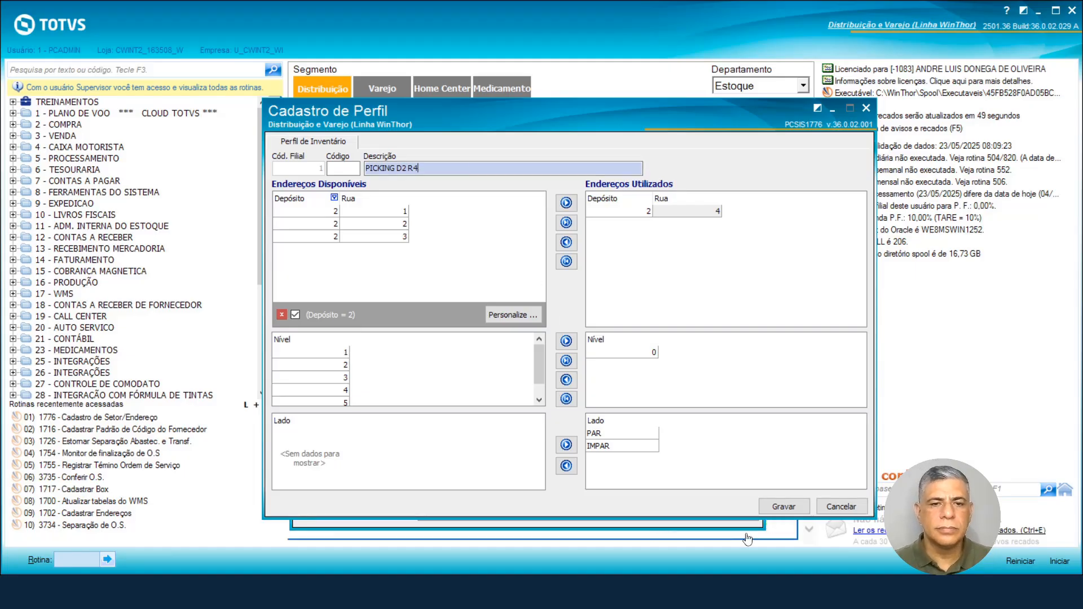
pyautogui.click(786, 504)
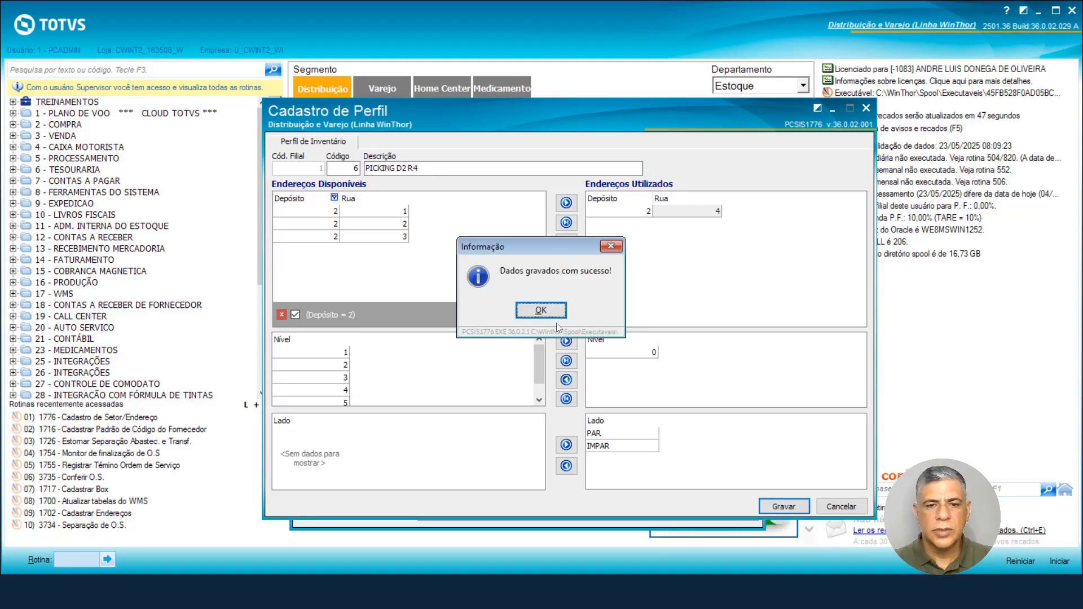
pyautogui.click(554, 313)
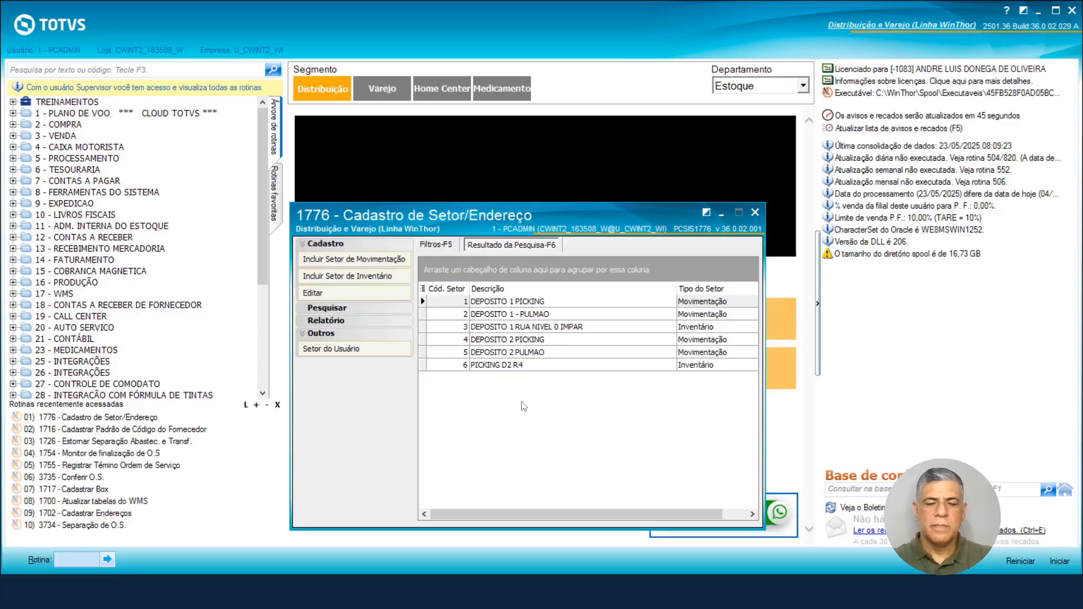
# Step: Check the employee's sector assignment for the inventory sector PICKING D2 R4, and close the assignment without saving
pyautogui.click(340, 353)
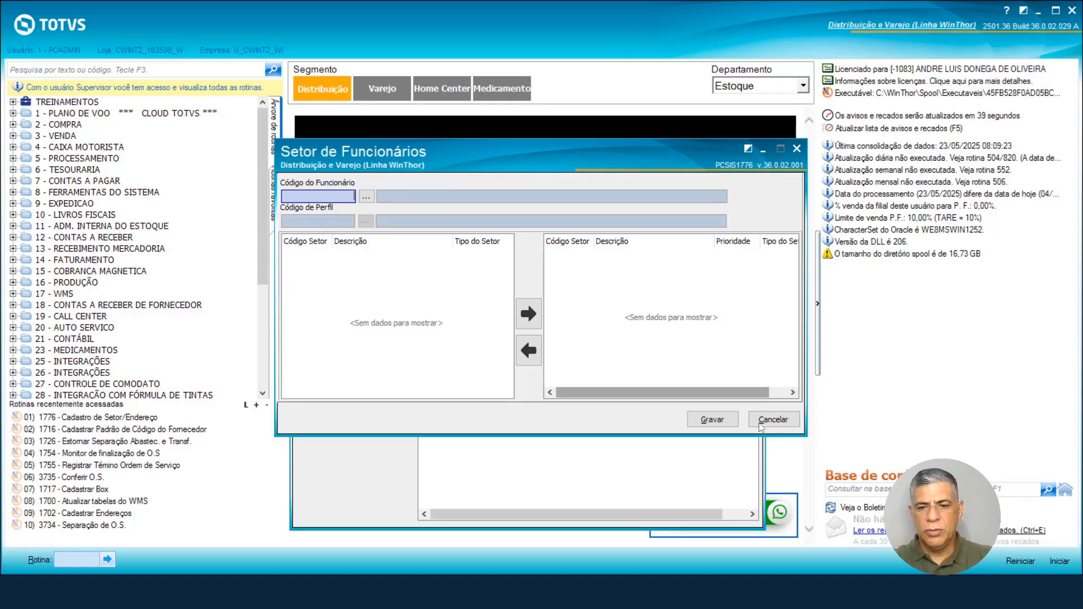
pyautogui.click(772, 419)
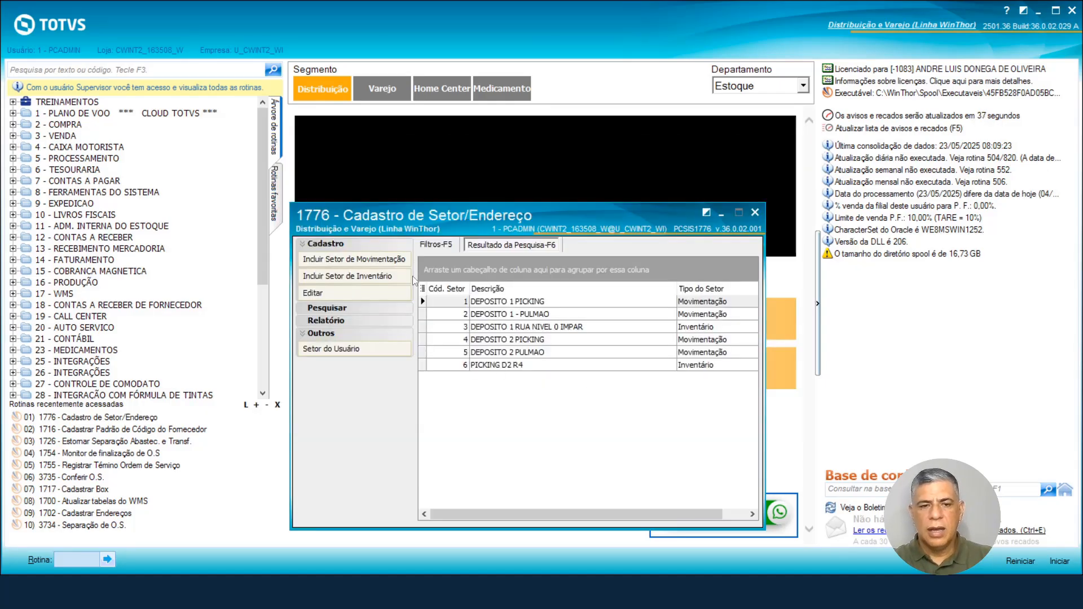
pyautogui.click(359, 351)
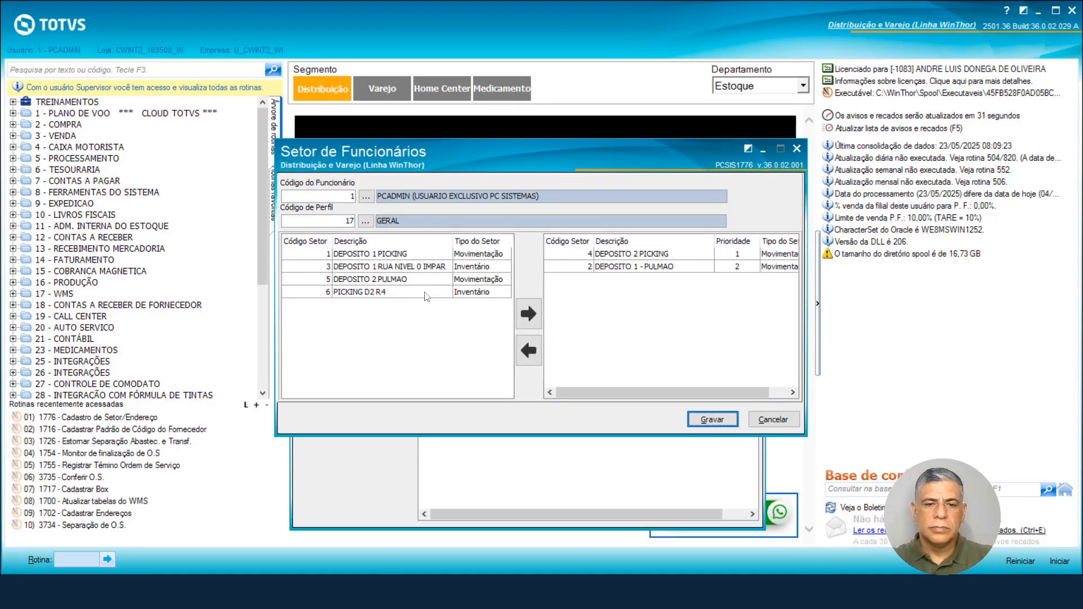
pyautogui.click(427, 294)
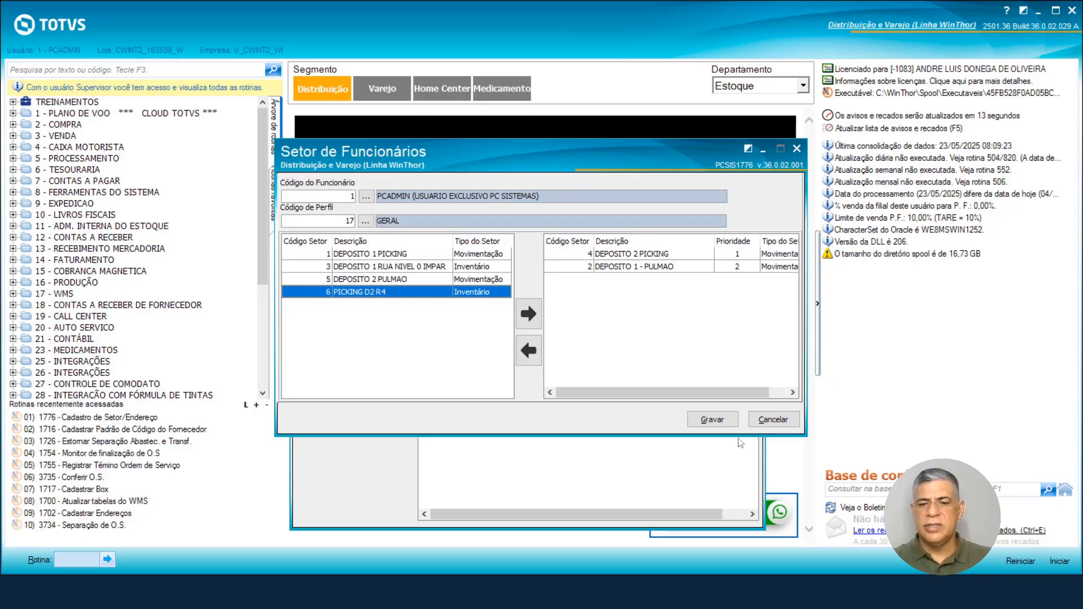
pyautogui.click(769, 423)
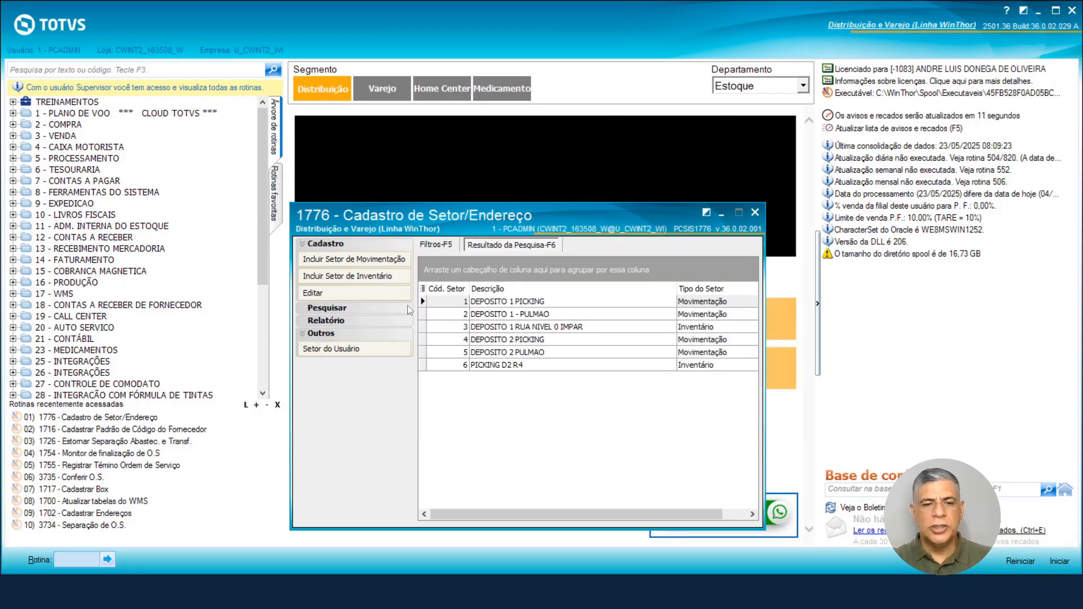
# Step: Search the registered sectors of Filial 1 without a description filter
pyautogui.click(442, 247)
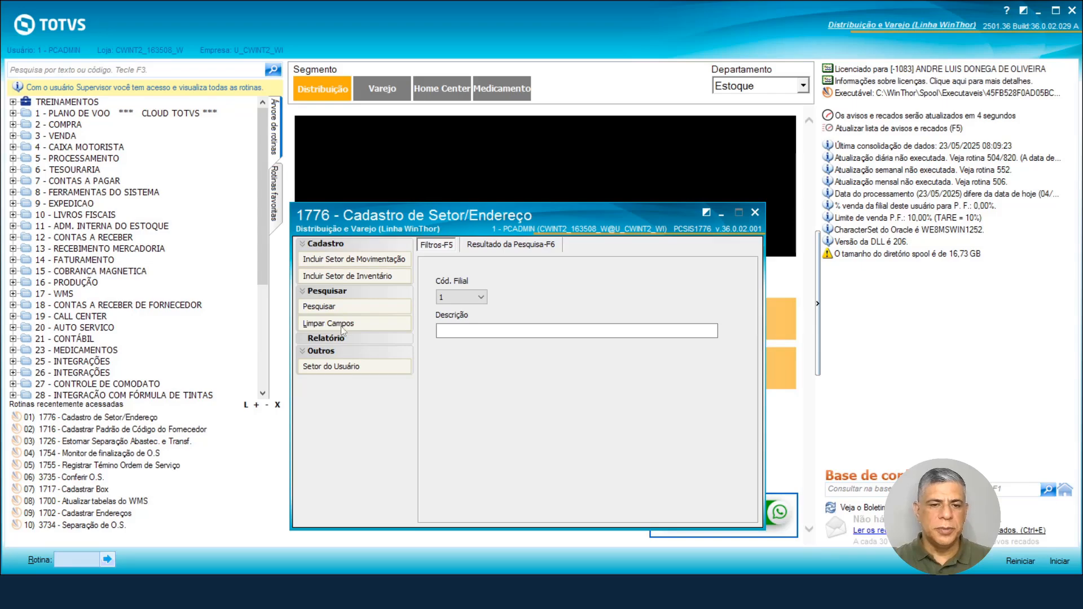
pyautogui.click(335, 305)
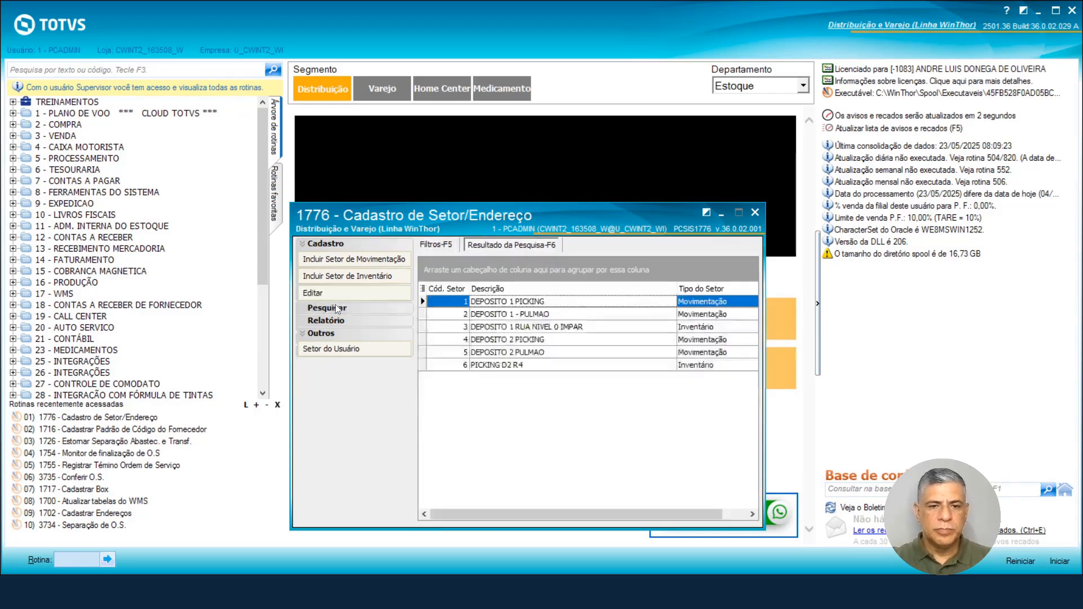